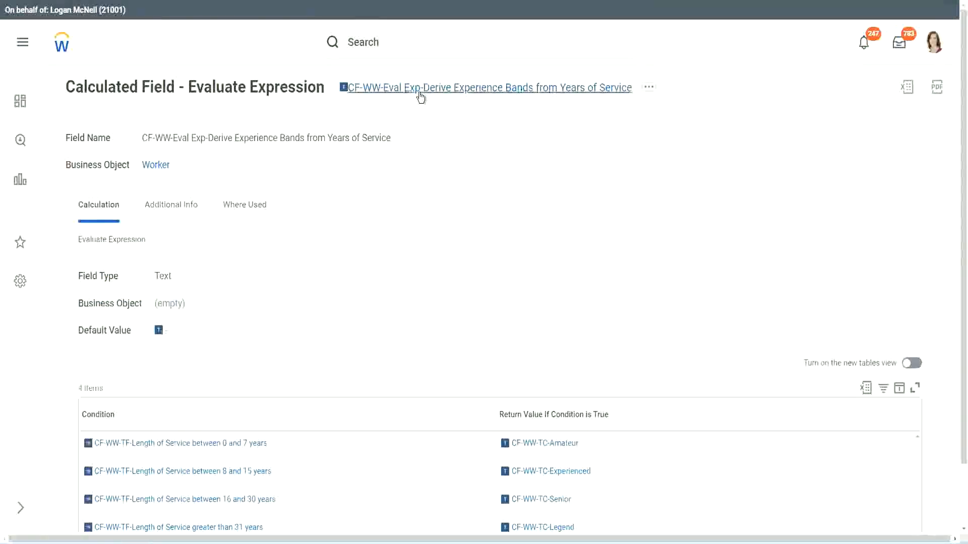
{"action": "right_click", "coordinate": [421, 89]}
{"action": "left_click", "coordinate": [456, 152]}
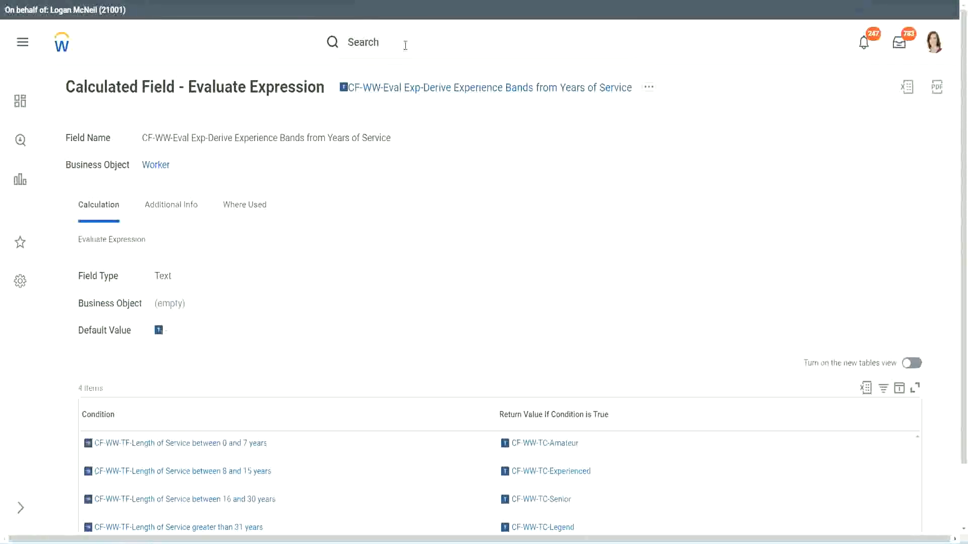
{"action": "left_click", "coordinate": [405, 46]}
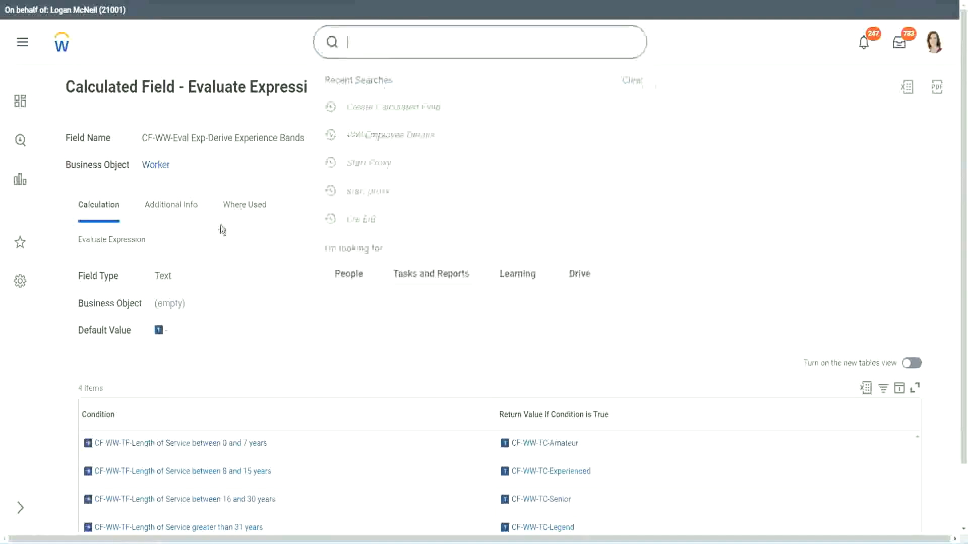
{"action": "left_click", "coordinate": [685, 118]}
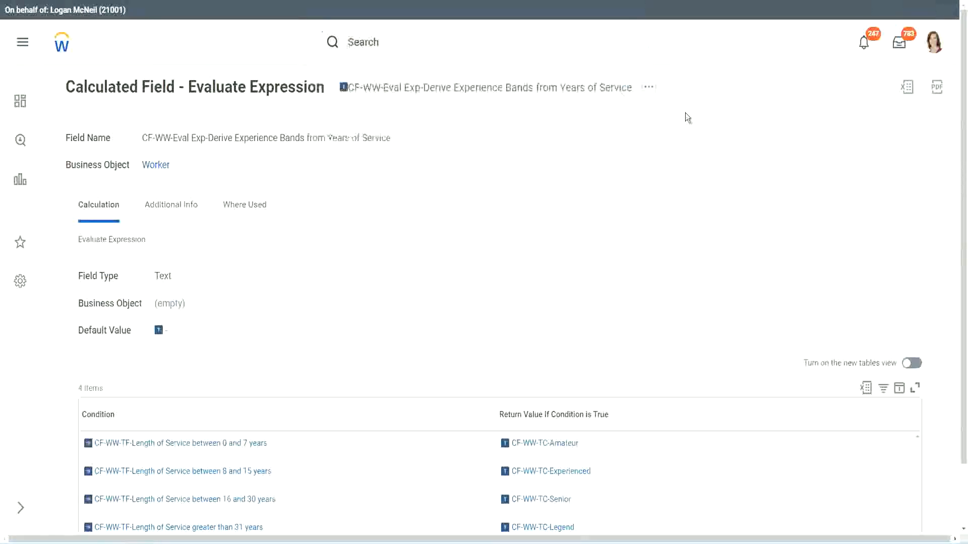
Search for "create calc field" and open the Create Calculated Field task
{"action": "left_click", "coordinate": [384, 38]}
{"action": "type", "text": "cre"}
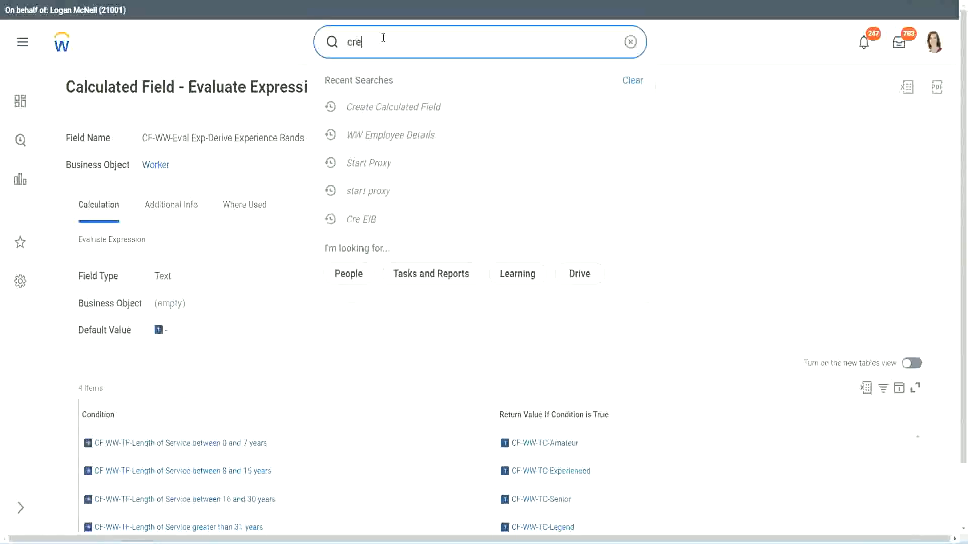
{"action": "type", "text": "ate calc field"}
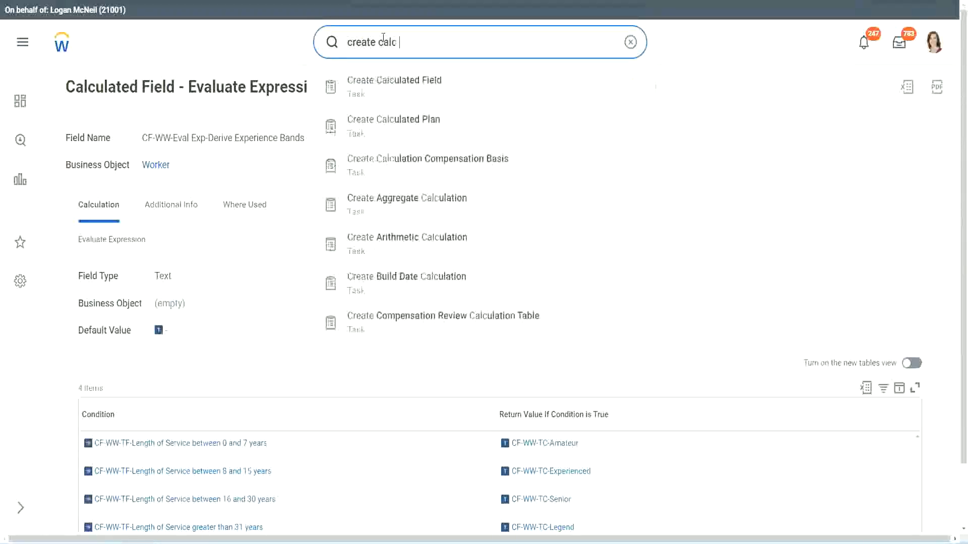
{"action": "left_click", "coordinate": [403, 94]}
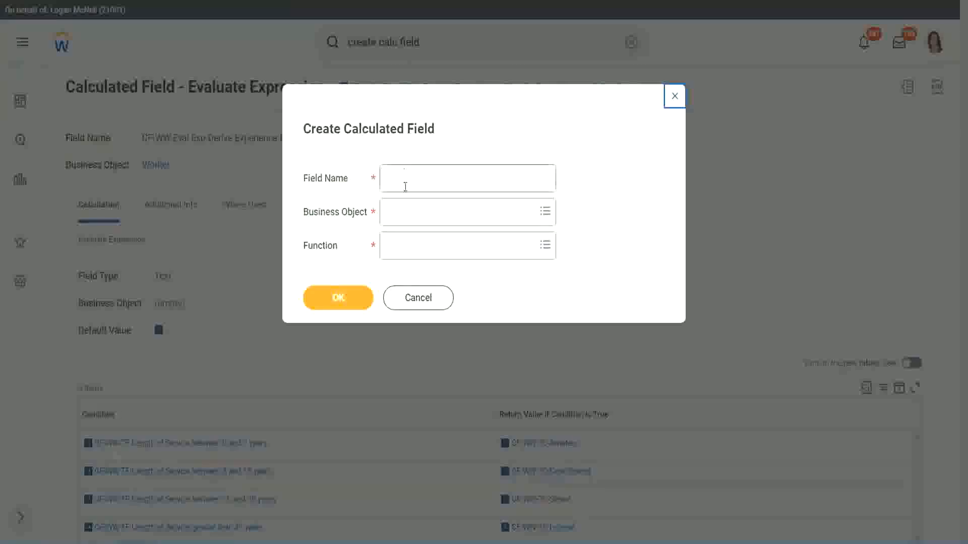
Name the new calculated field "CF-WW-LRB-Identify Experience Bands from years of Service"
{"action": "left_click", "coordinate": [406, 182]}
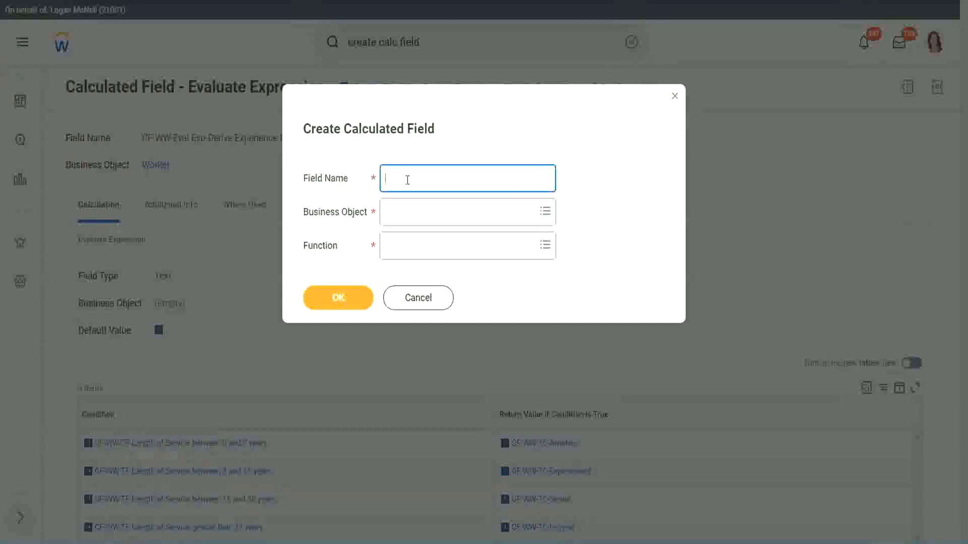
{"action": "type", "text": "CF-WW-LRB-Identify Exe"}
{"action": "key", "text": "BackSpace"}
{"action": "type", "text": "periende"}
{"action": "key", "text": "BackSpace"}
{"action": "key", "text": "BackSpace"}
{"action": "type", "text": "ce "}
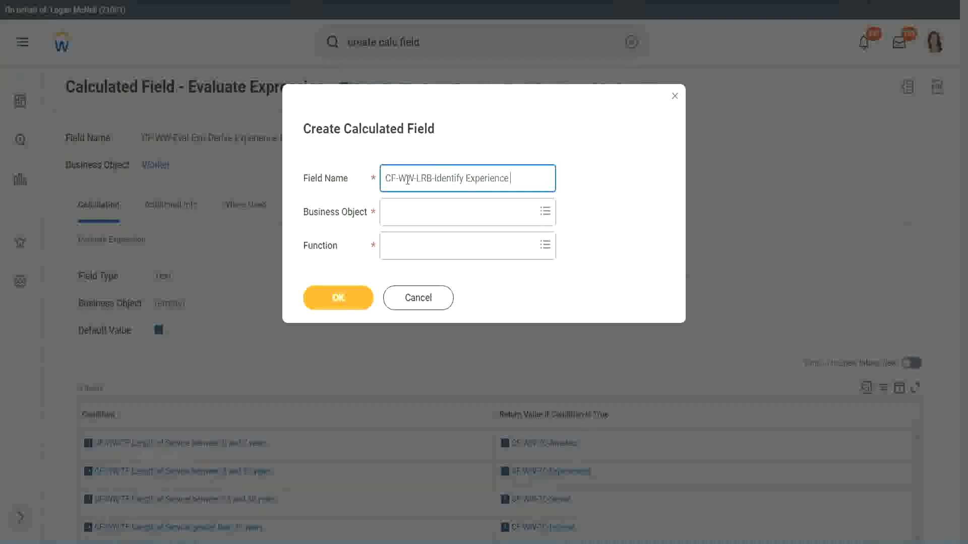
{"action": "type", "text": "Bands from"}
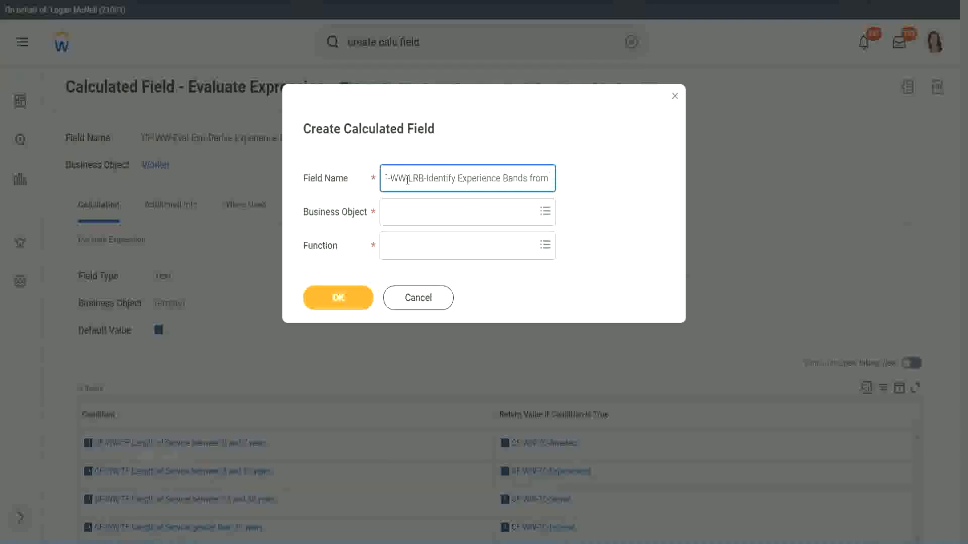
{"action": "type", "text": " years if Service"}
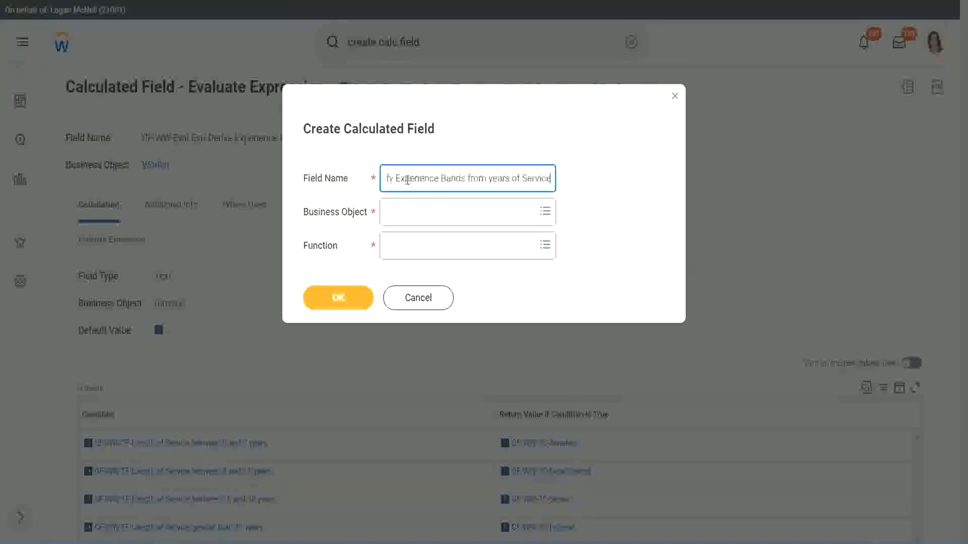
Set the business object to Worker and the function to Lookup Range Band, and continue to the field's definition
{"action": "key", "text": "Tab"}
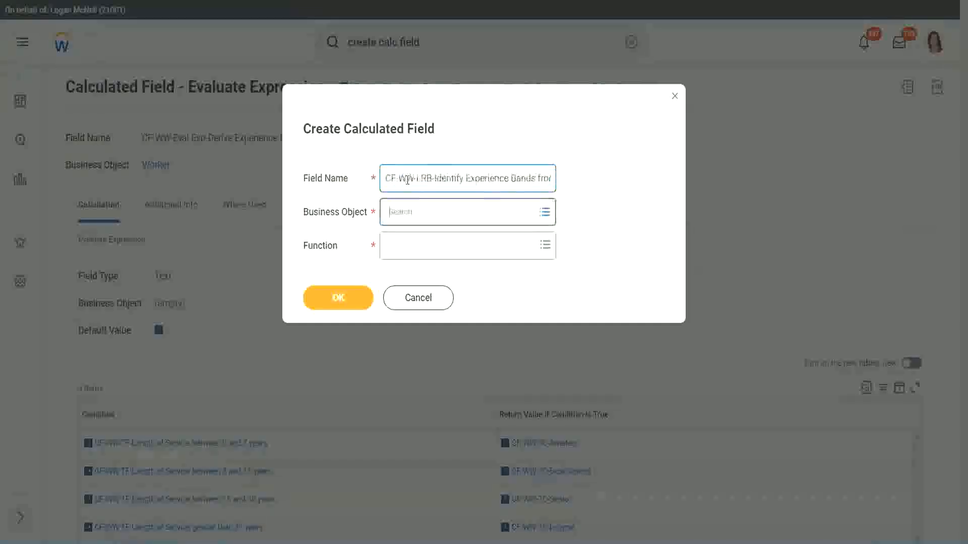
{"action": "type", "text": "wor"}
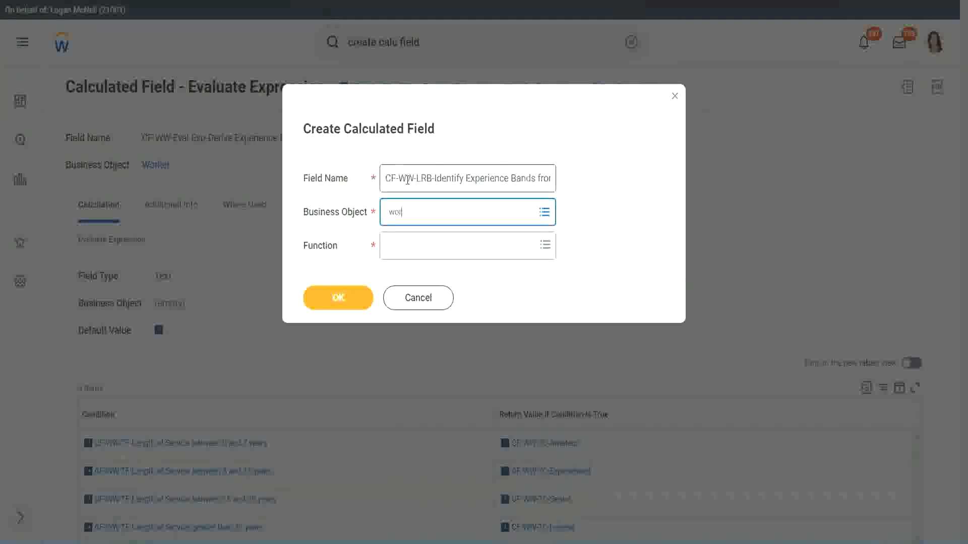
{"action": "type", "text": "ker"}
{"action": "key", "text": "Return"}
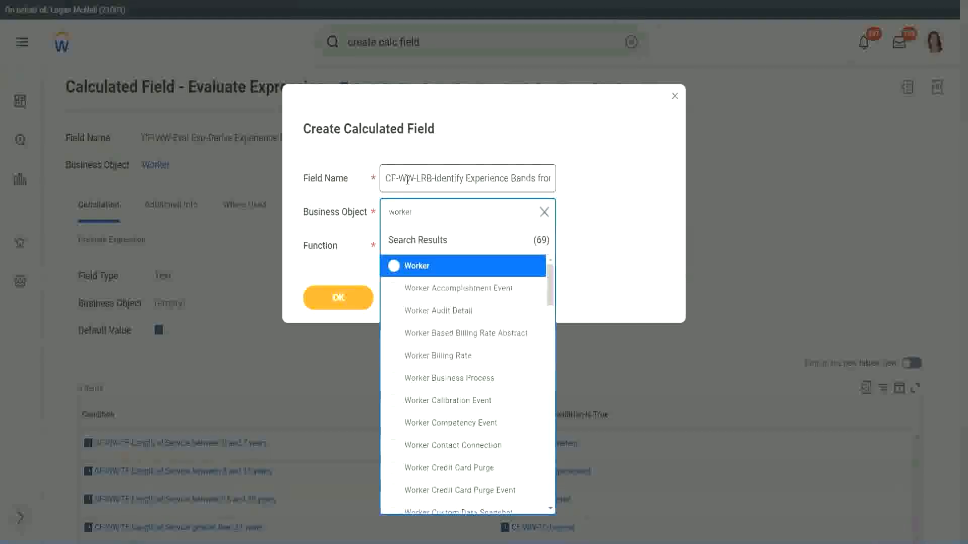
{"action": "key", "text": "Return"}
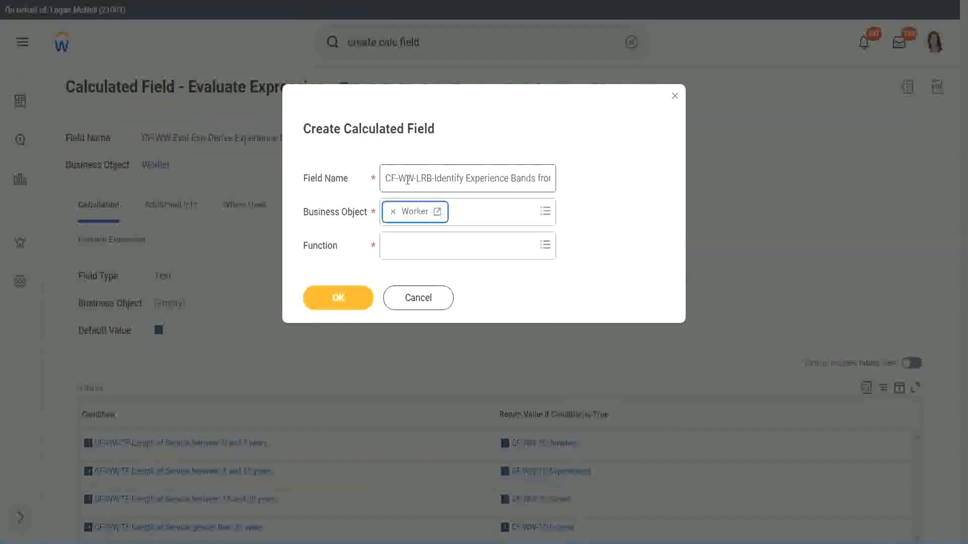
{"action": "key", "text": "Tab"}
{"action": "type", "text": "lrb"}
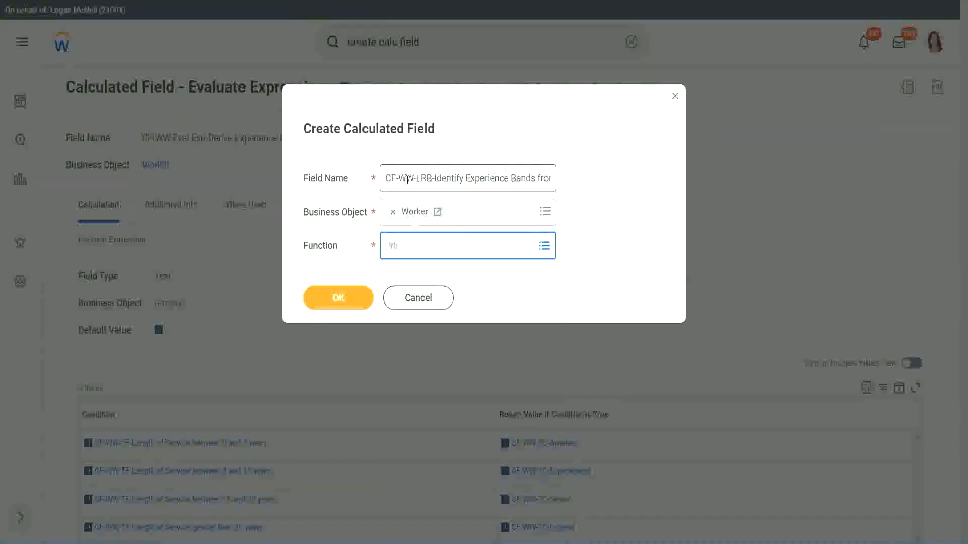
{"action": "key", "text": "Return"}
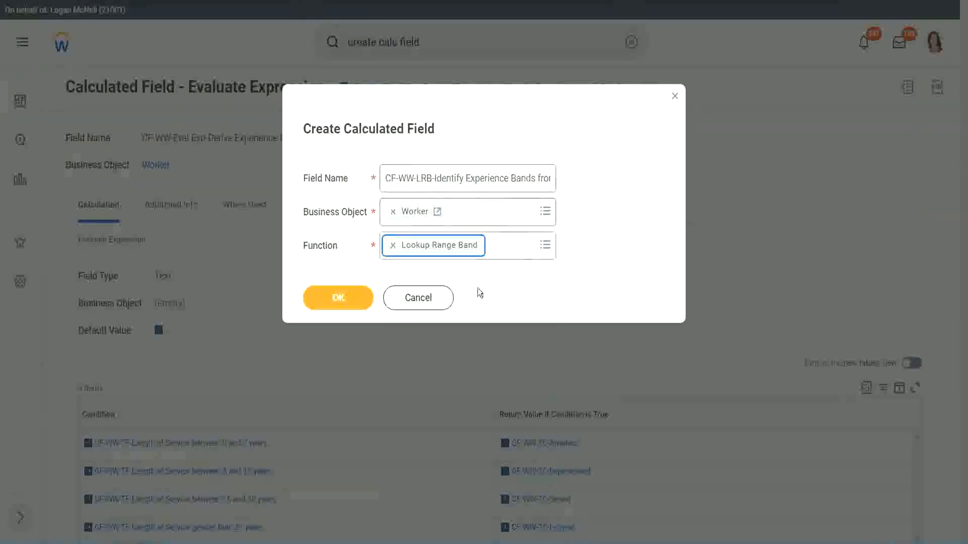
{"action": "left_click", "coordinate": [344, 304]}
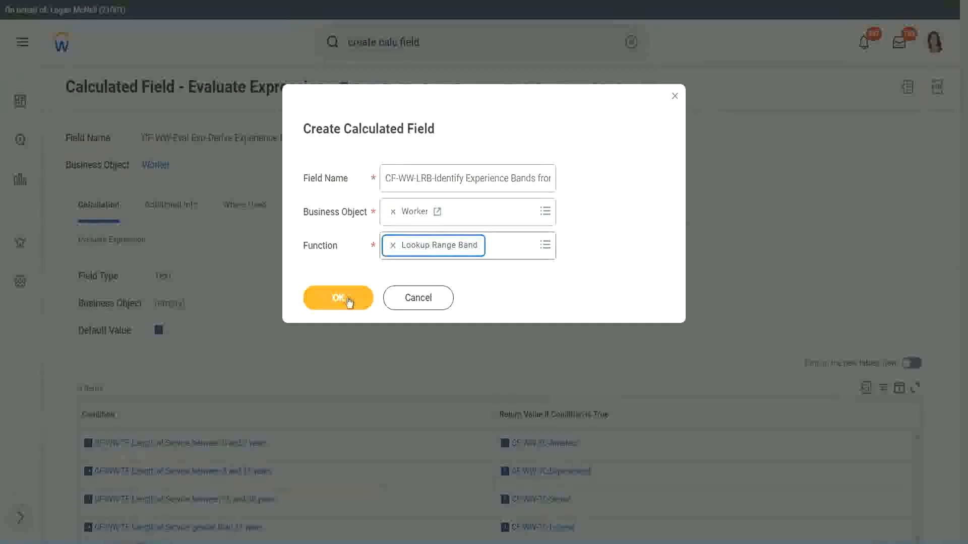
{"action": "left_click", "coordinate": [346, 300]}
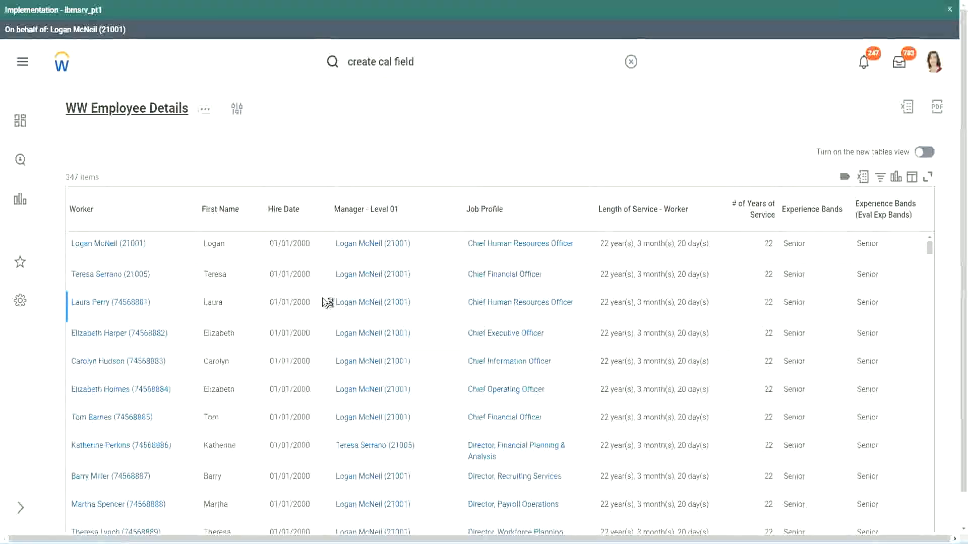
Copy "CF-WW-Convert Text To Number-Number of Years from Length of Service" from the WW Employee Details report's columns and use it as the source field
{"action": "scroll", "coordinate": [319, 330], "scroll_direction": "down", "scroll_amount": 5}
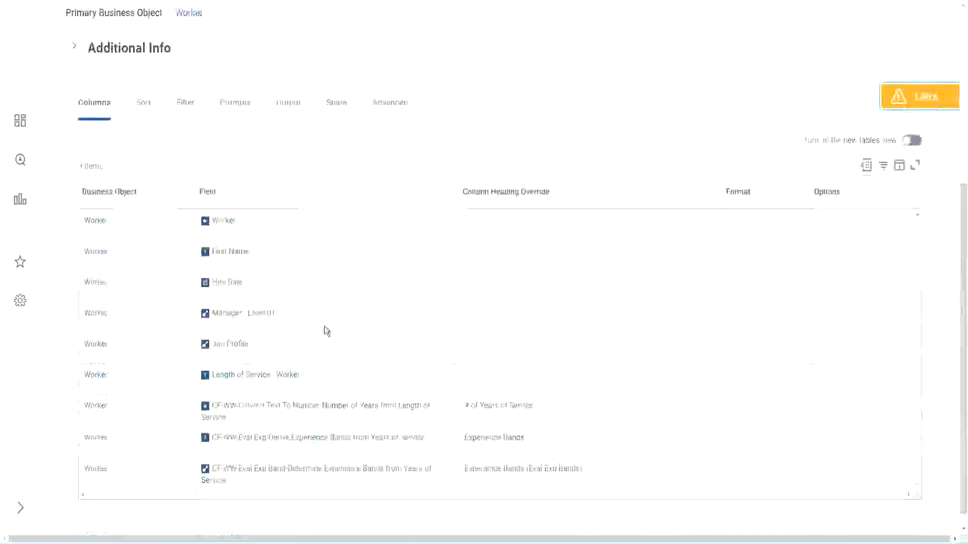
{"action": "right_click", "coordinate": [306, 393]}
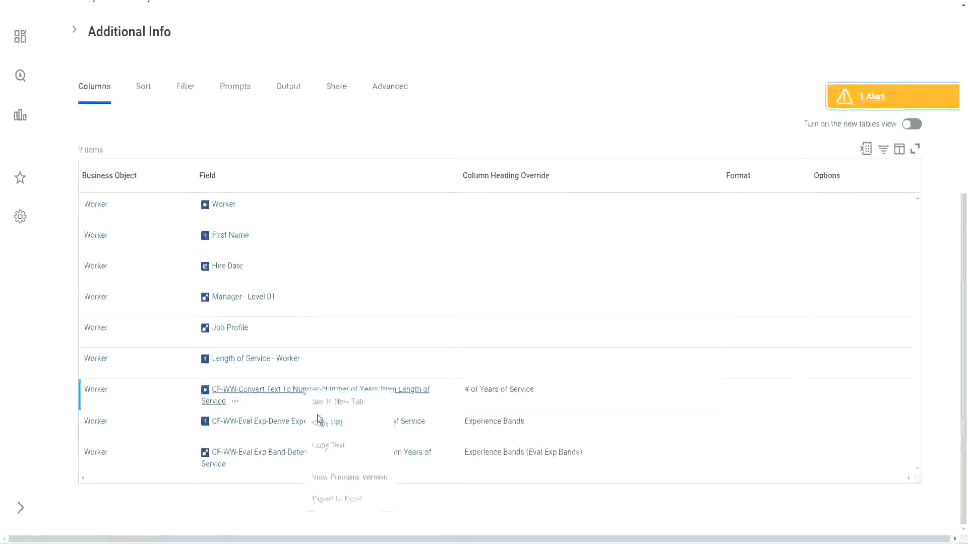
{"action": "left_click", "coordinate": [334, 449]}
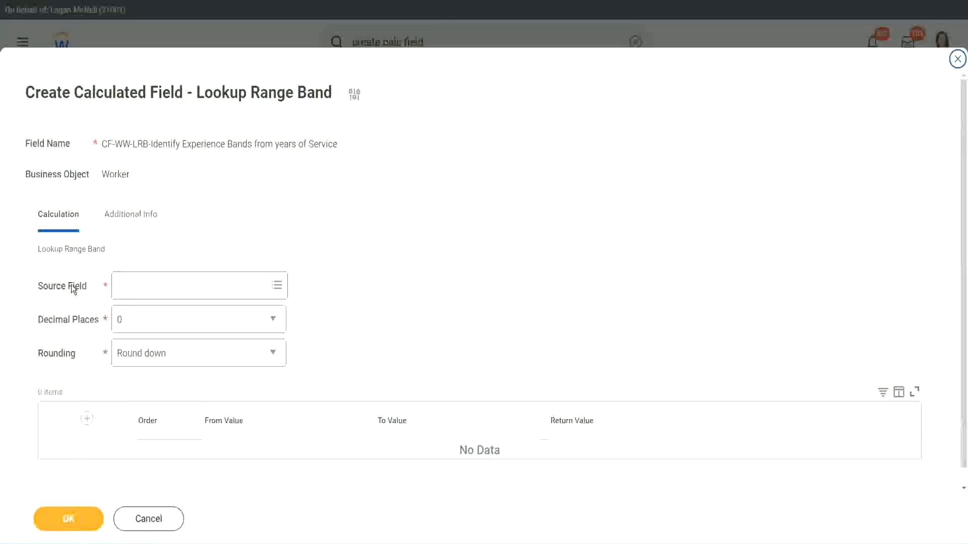
{"action": "left_click", "coordinate": [150, 287]}
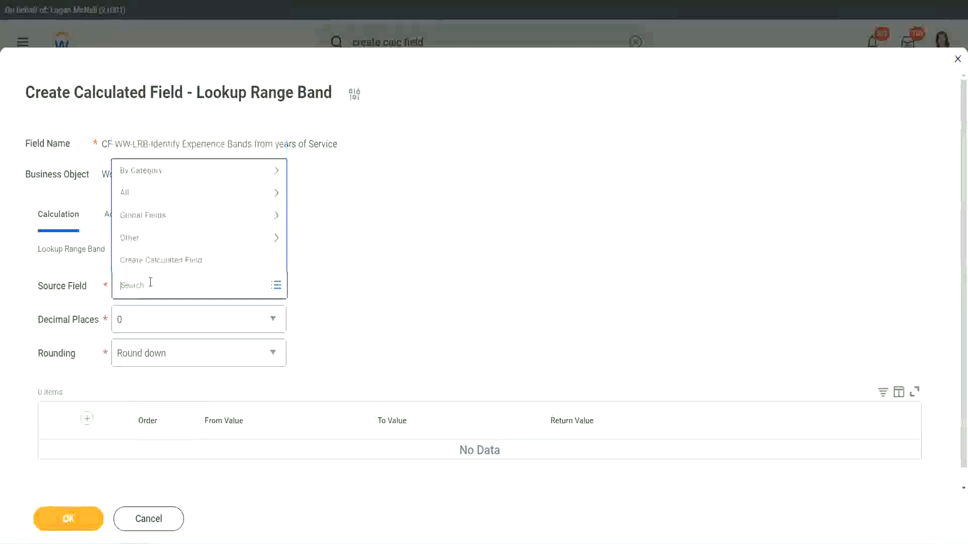
{"action": "key", "text": "ctrl+v"}
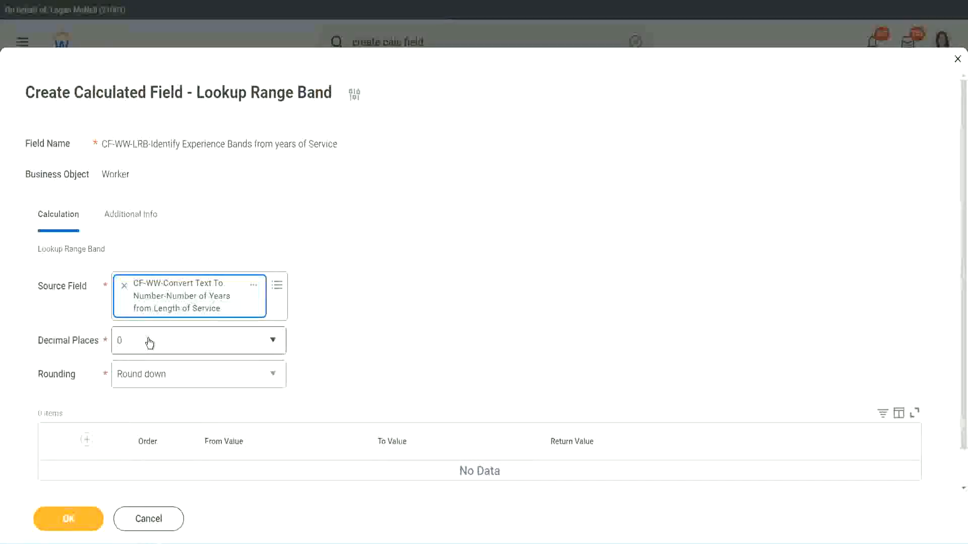
Review the decimal places choices and set the calculated field's rounding to Round
{"action": "left_click", "coordinate": [189, 346]}
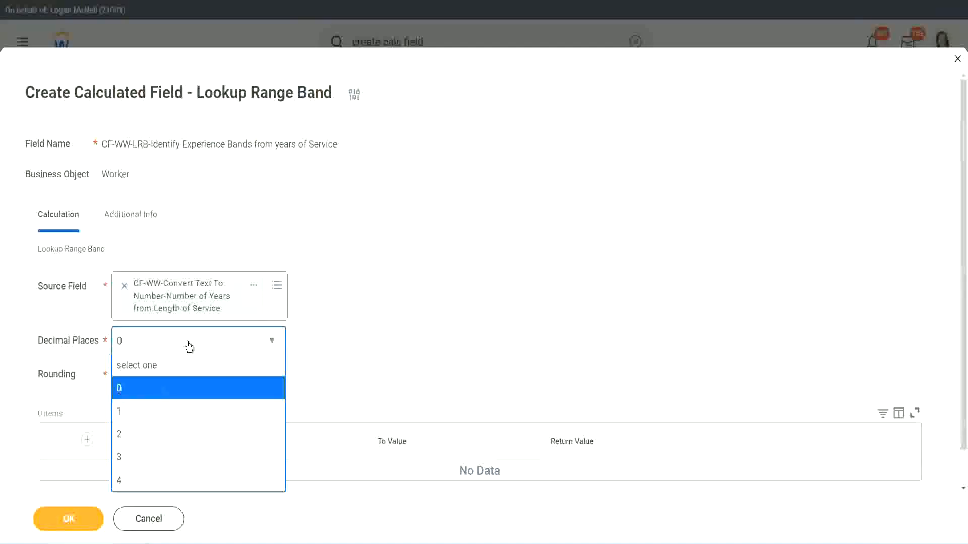
{"action": "left_click", "coordinate": [377, 332]}
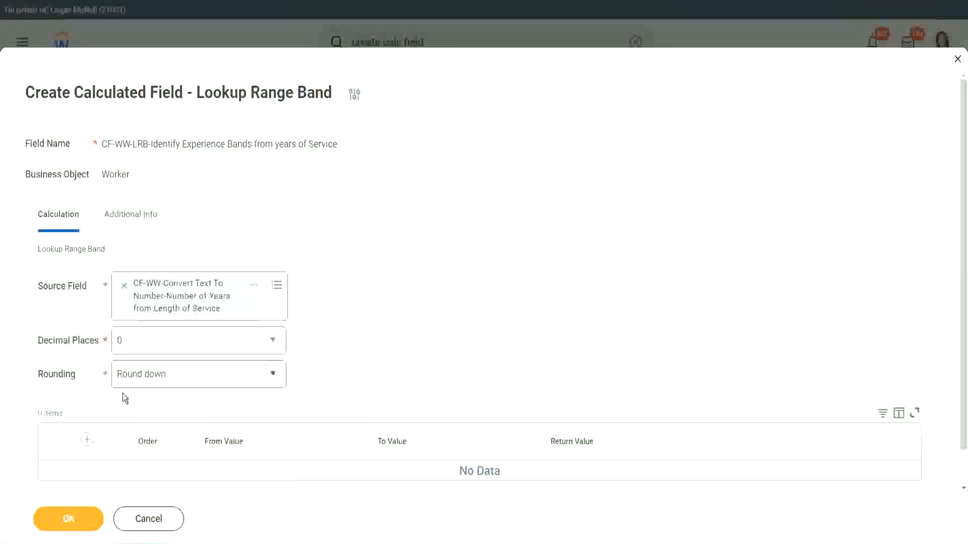
{"action": "left_click", "coordinate": [155, 378]}
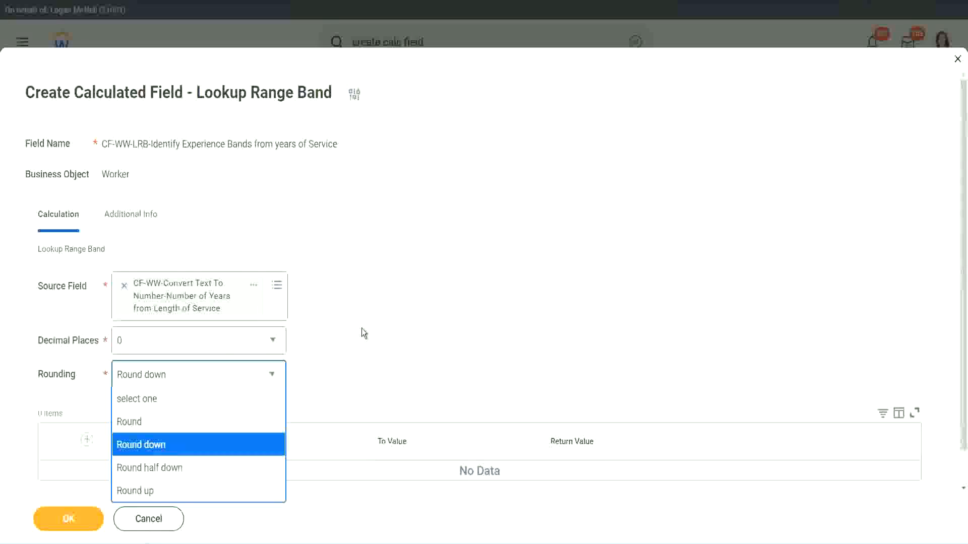
{"action": "left_click", "coordinate": [340, 371]}
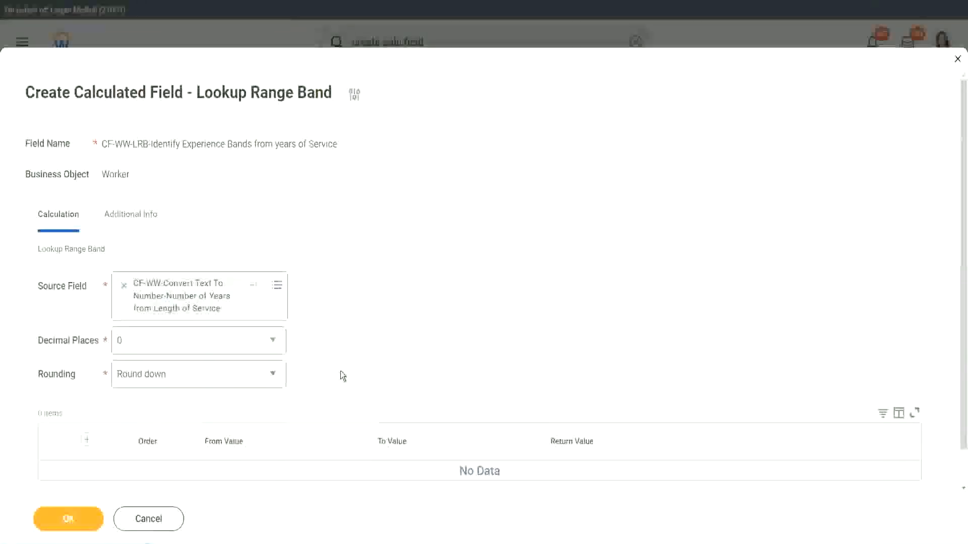
{"action": "left_click", "coordinate": [166, 379]}
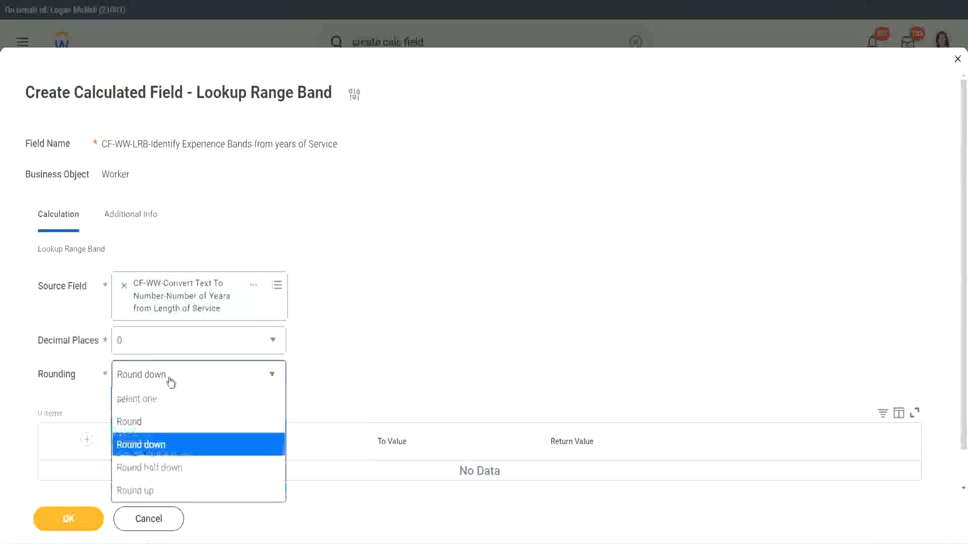
{"action": "left_click", "coordinate": [162, 427]}
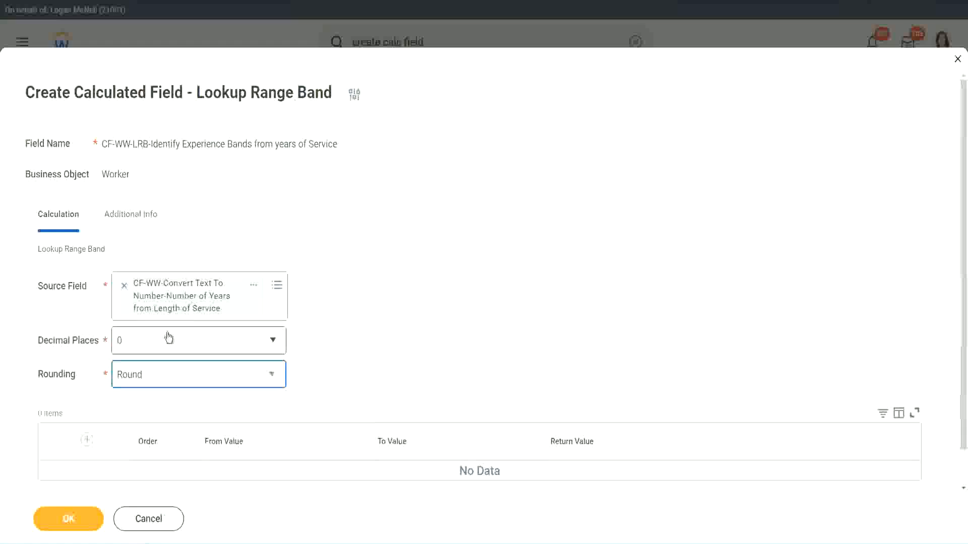
Add the first range band from 0 to 7 with the return value "Amateur"
{"action": "left_click", "coordinate": [88, 440]}
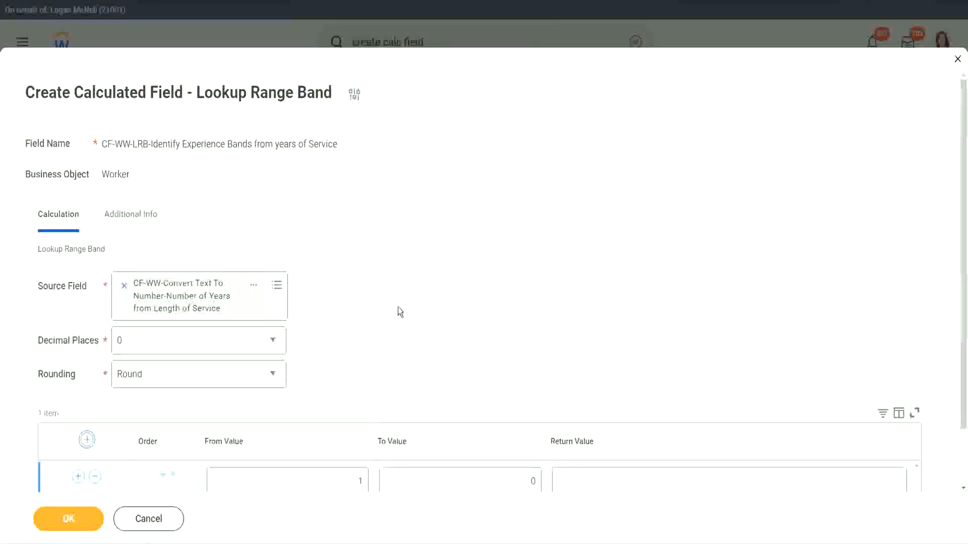
{"action": "scroll", "coordinate": [403, 309], "scroll_direction": "down", "scroll_amount": 2}
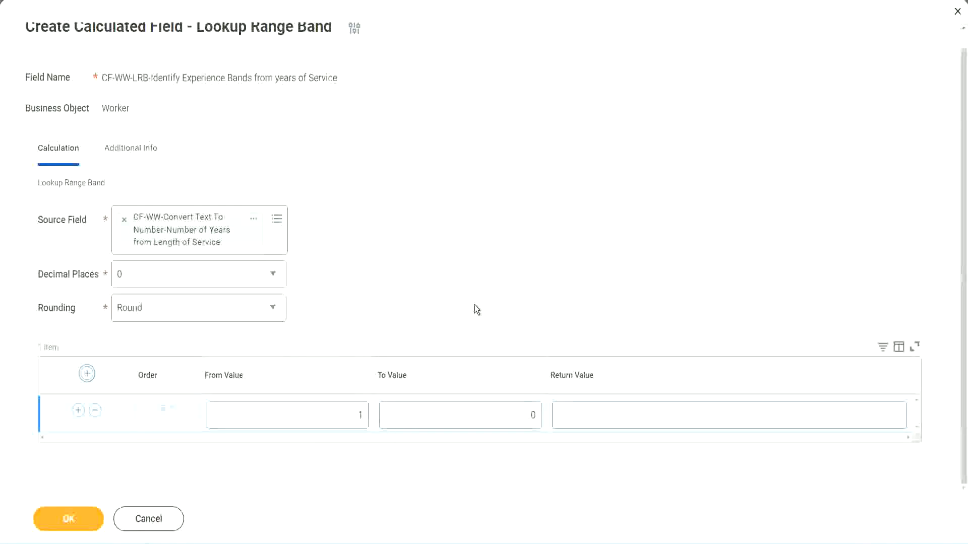
{"action": "left_click", "coordinate": [353, 418]}
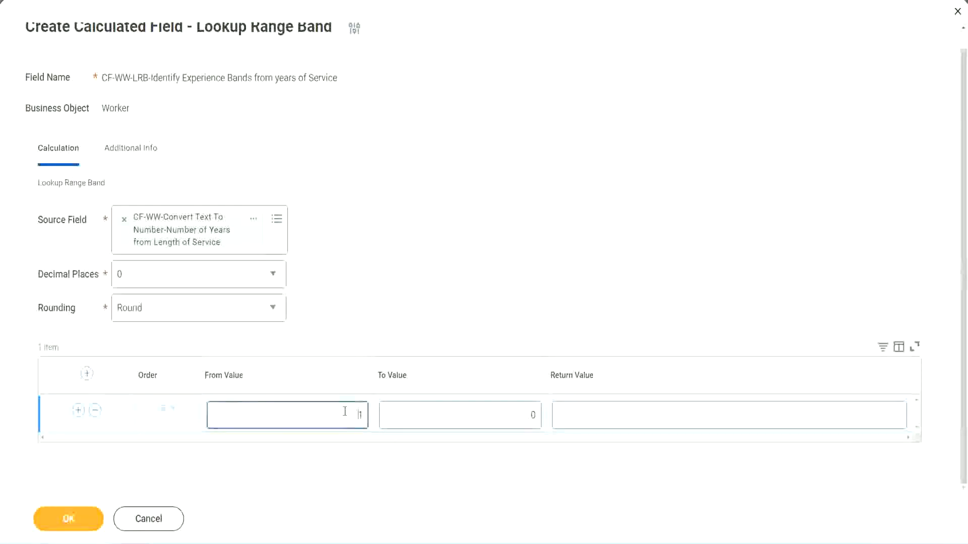
{"action": "type", "text": "0"}
{"action": "key", "text": "Tab"}
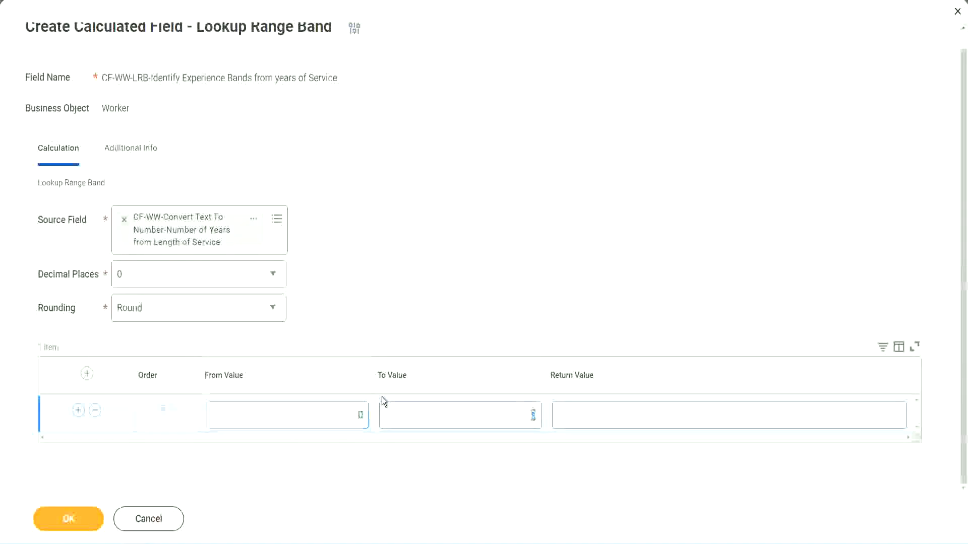
{"action": "type", "text": "7"}
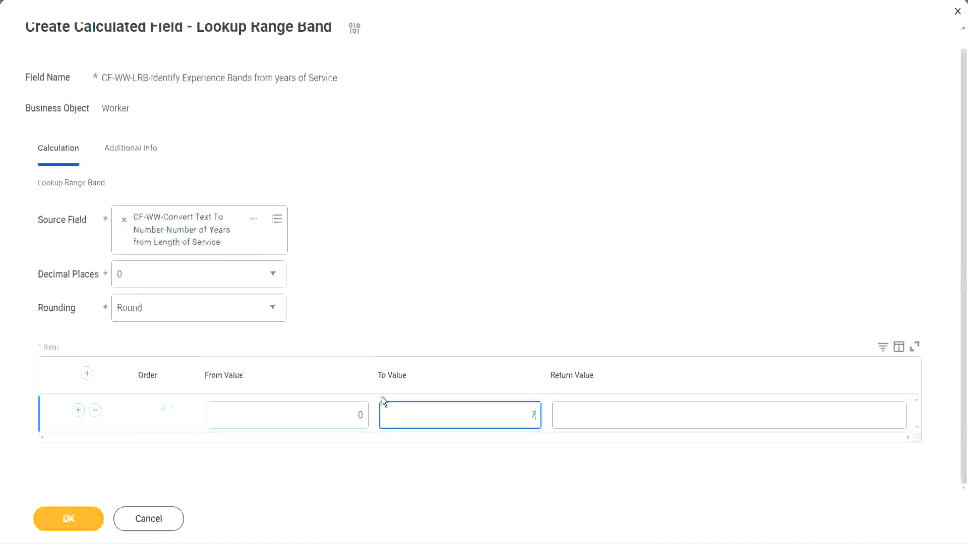
{"action": "key", "text": "Tab"}
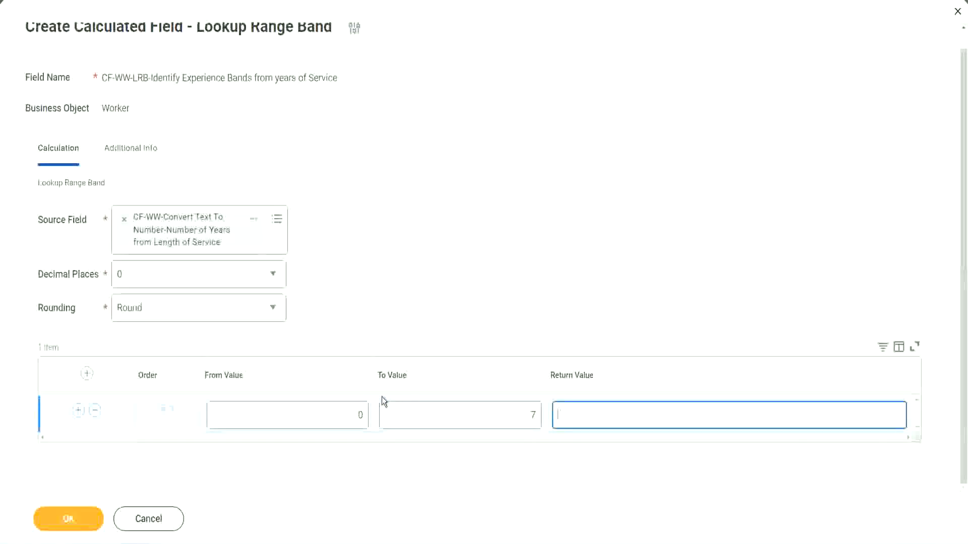
{"action": "type", "text": "Amateur"}
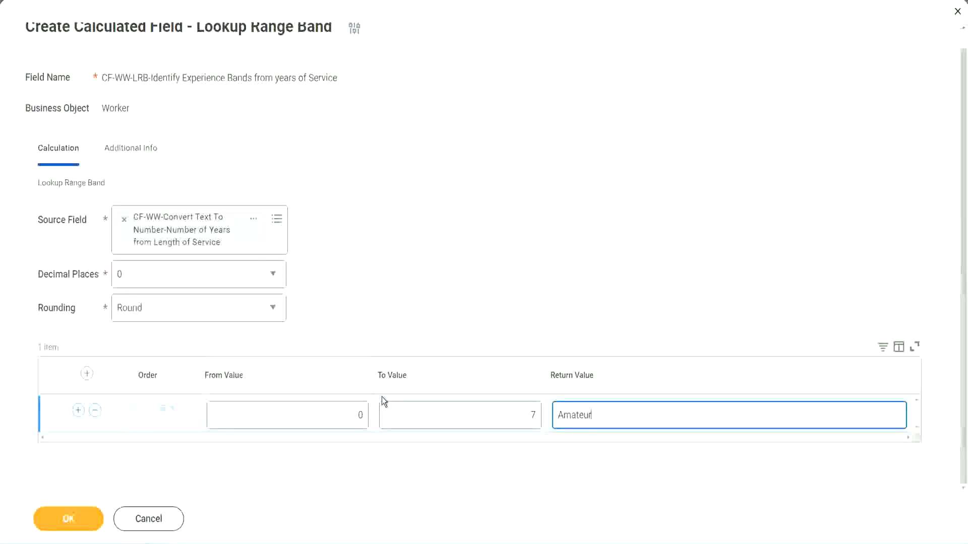
{"action": "left_click", "coordinate": [335, 415]}
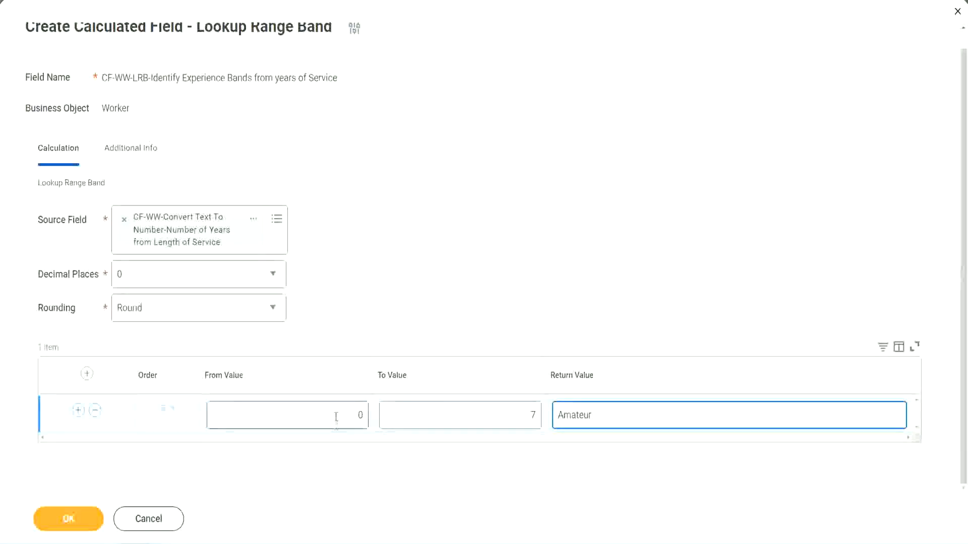
{"action": "left_click", "coordinate": [523, 408]}
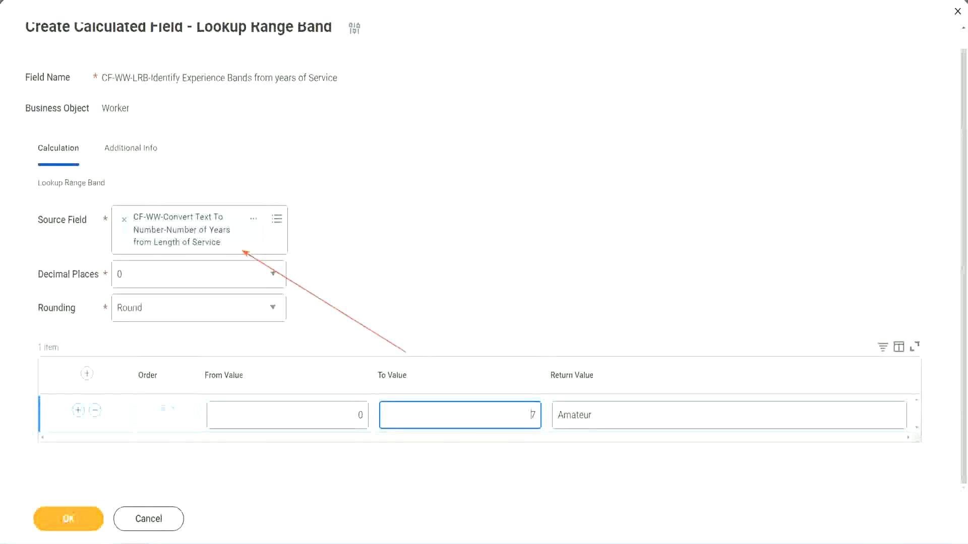
Add a second range band from 8 to 15 with the return value "Experienced"
{"action": "left_click", "coordinate": [79, 410]}
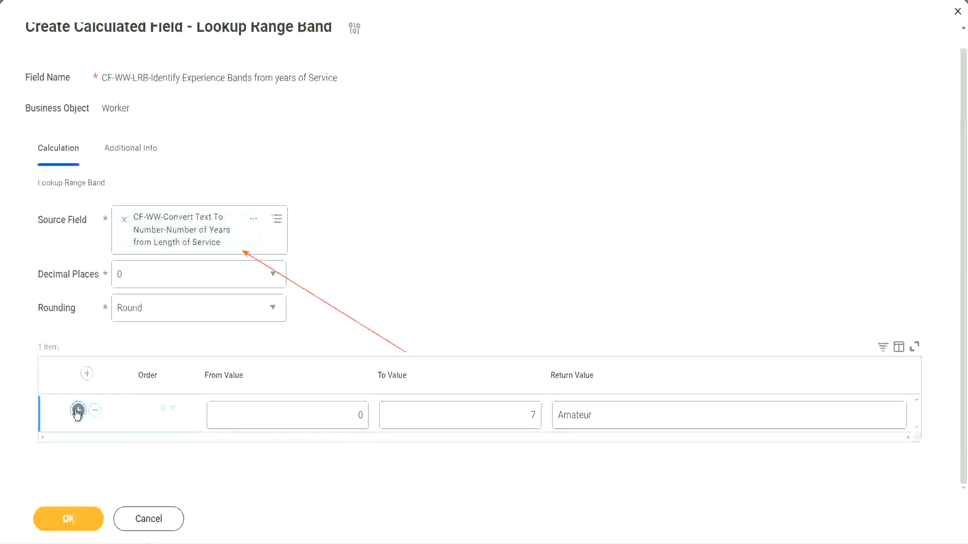
{"action": "double_click", "coordinate": [366, 452]}
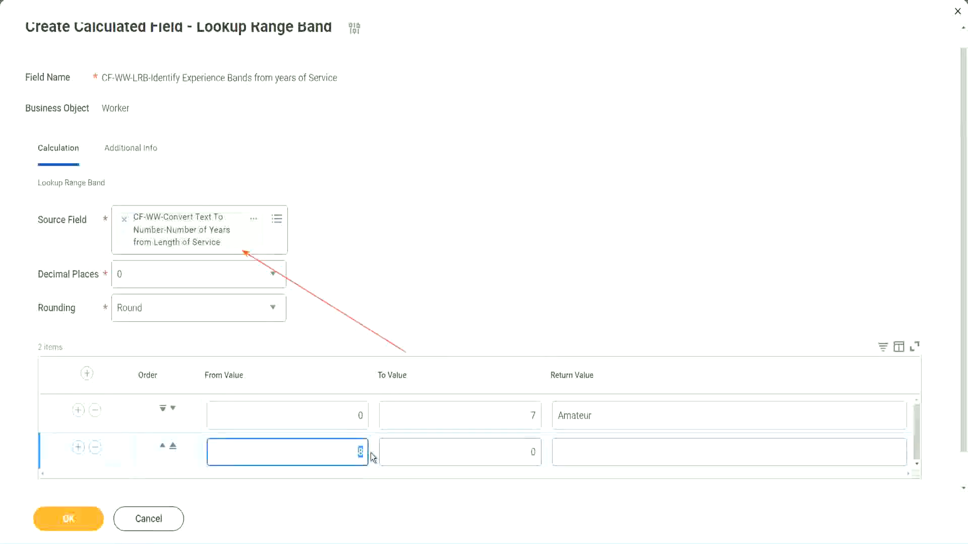
{"action": "left_click", "coordinate": [350, 420]}
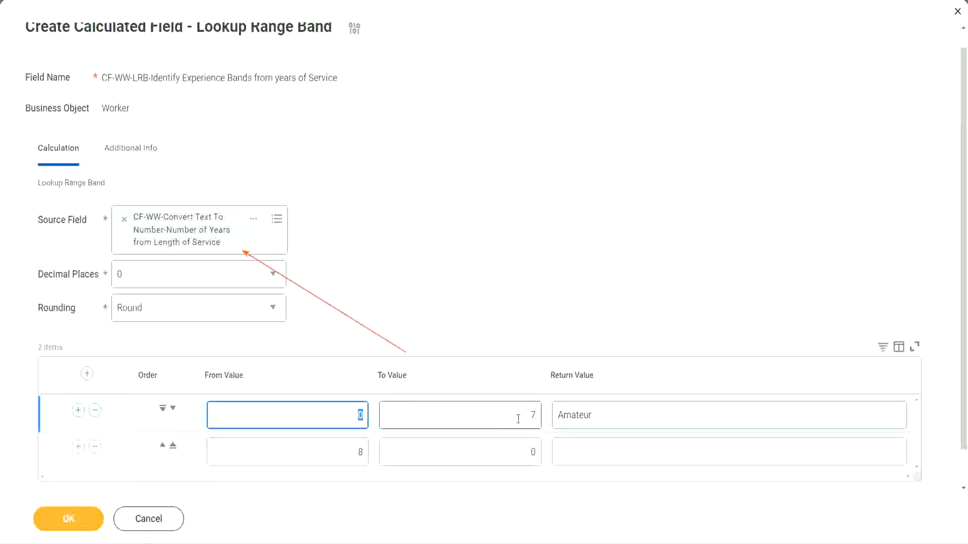
{"action": "left_click", "coordinate": [527, 418]}
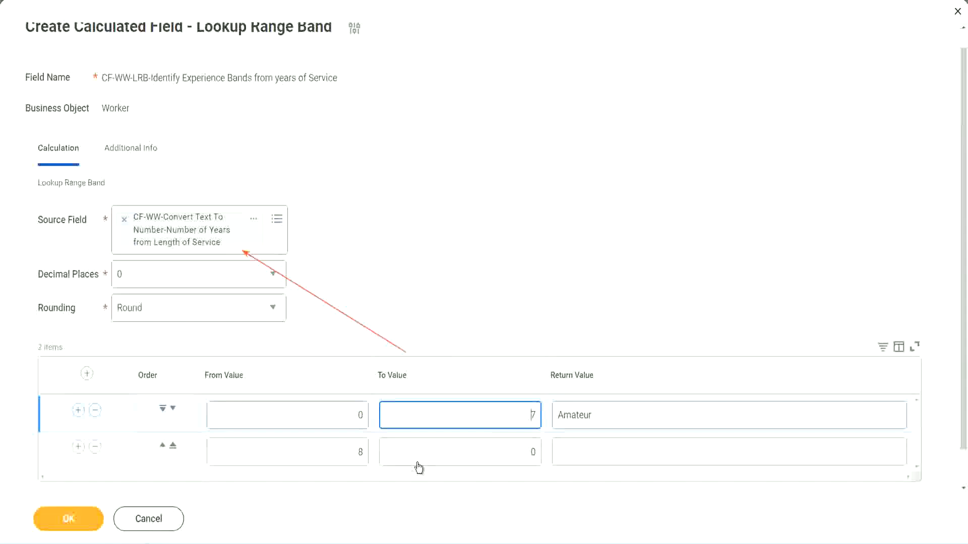
{"action": "left_click", "coordinate": [346, 460]}
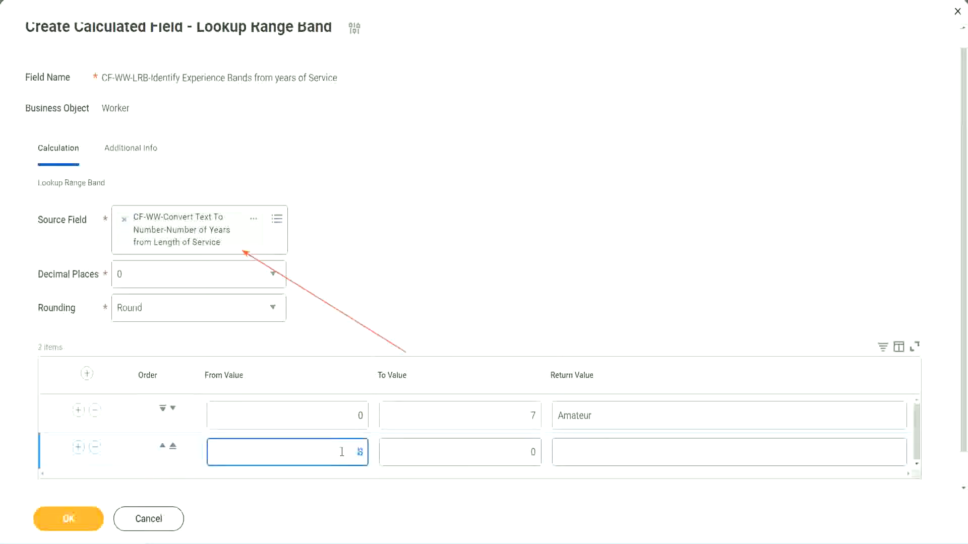
{"action": "left_click", "coordinate": [341, 453]}
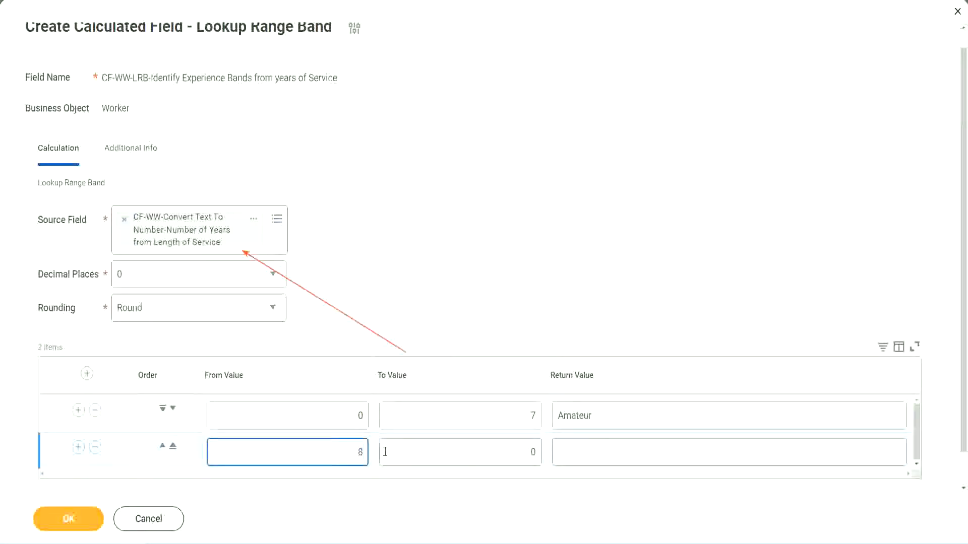
{"action": "left_click", "coordinate": [525, 453]}
{"action": "key", "text": "BackSpace"}
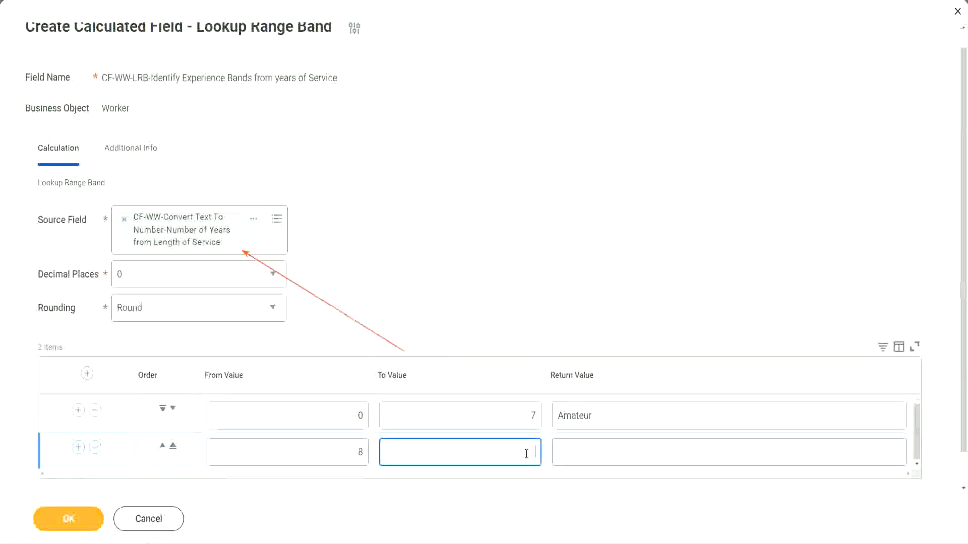
{"action": "type", "text": "15"}
{"action": "left_click", "coordinate": [597, 449]}
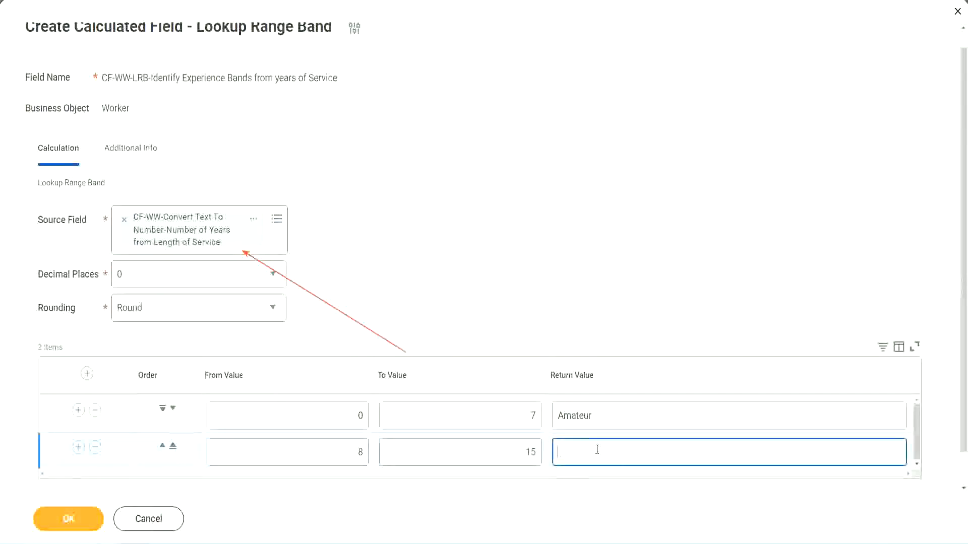
{"action": "type", "text": "Experienced"}
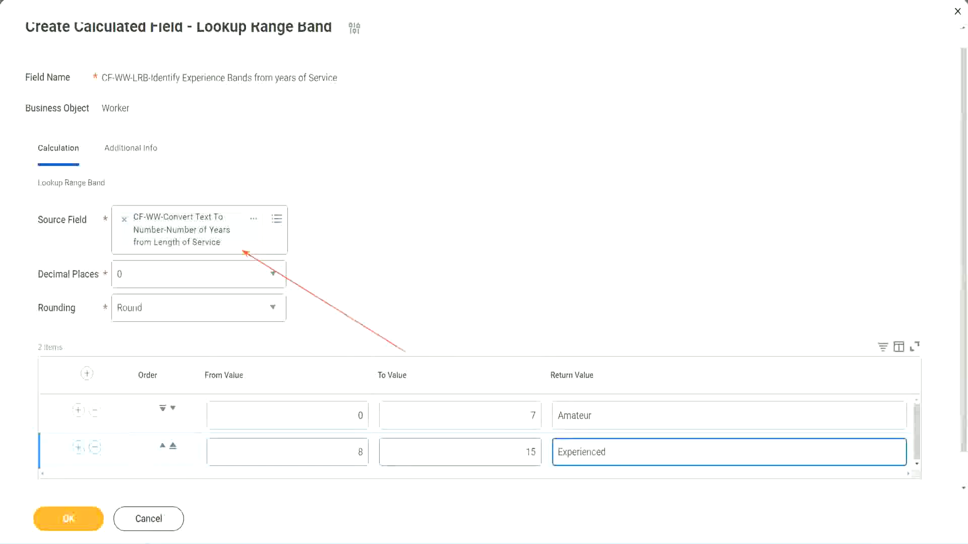
Add a third range band from 16 to 30 with the return value "Senior"
{"action": "left_click", "coordinate": [78, 449]}
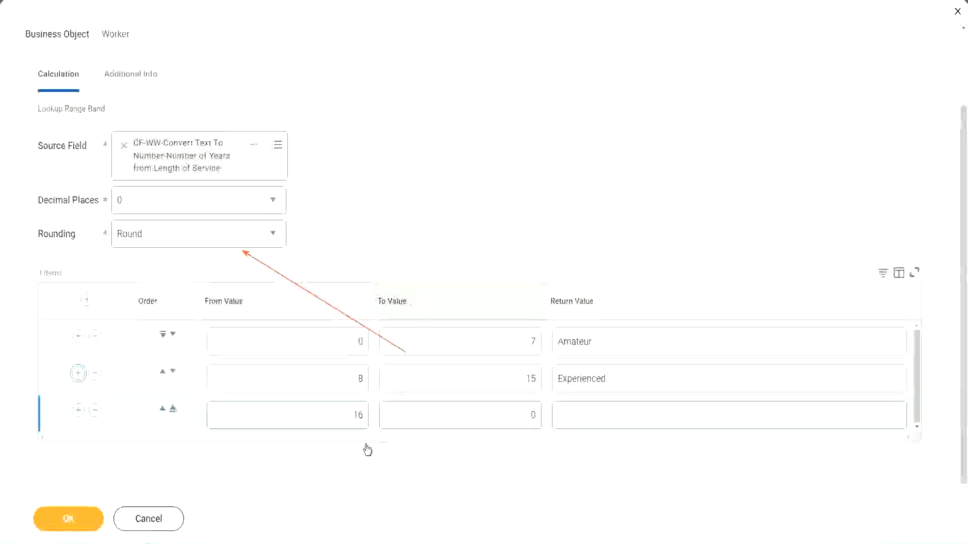
{"action": "left_click", "coordinate": [335, 420]}
{"action": "left_click", "coordinate": [485, 416]}
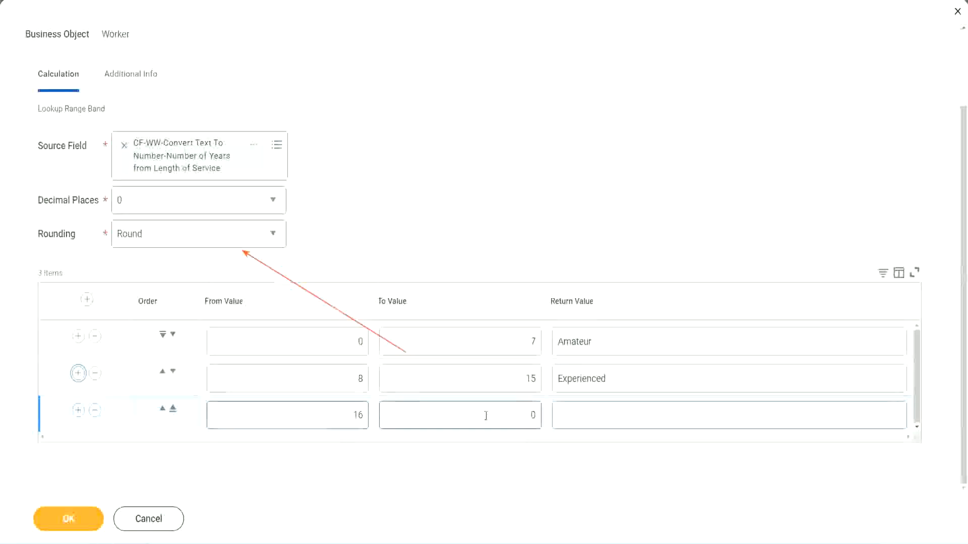
{"action": "left_click", "coordinate": [514, 414]}
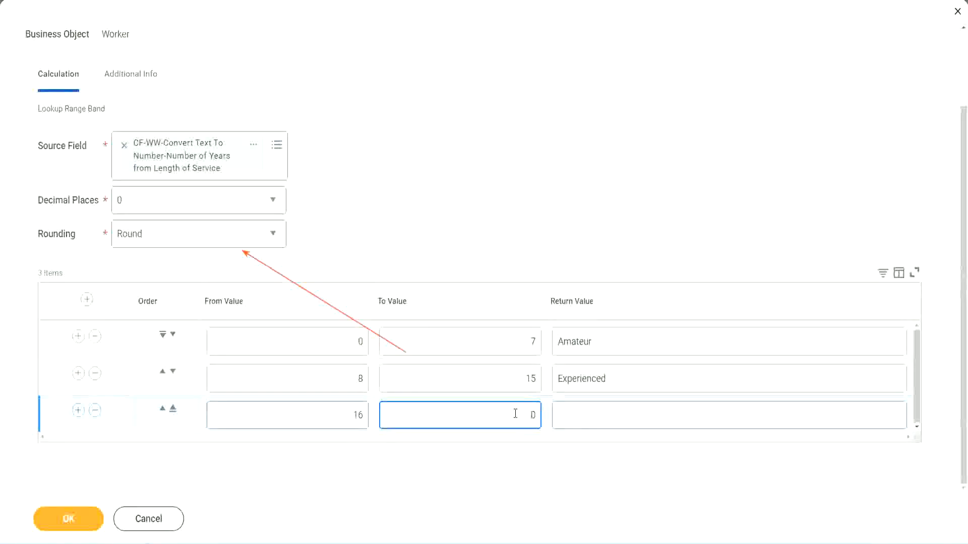
{"action": "type", "text": "3"}
{"action": "key", "text": "Tab"}
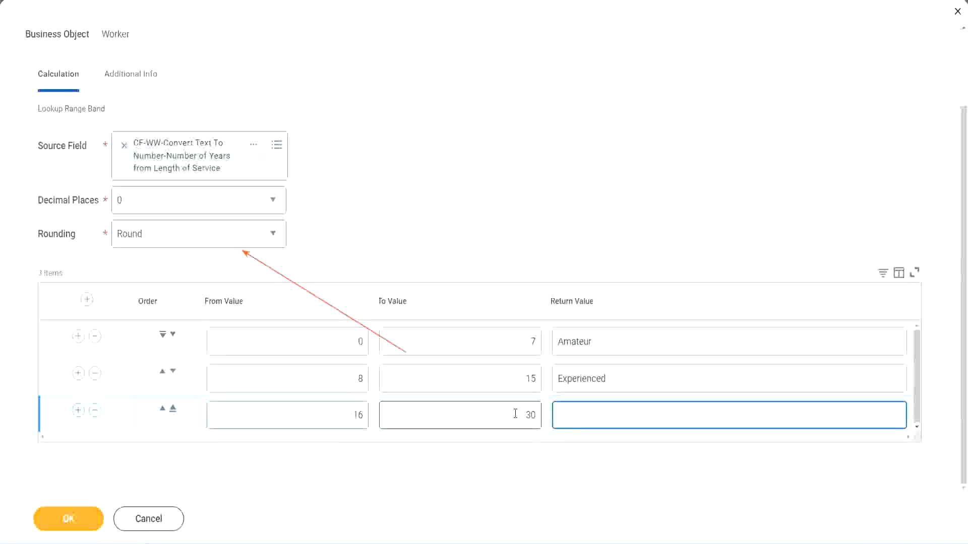
{"action": "type", "text": "S"}
{"action": "key", "text": "BackSpace"}
{"action": "type", "text": "Senior"}
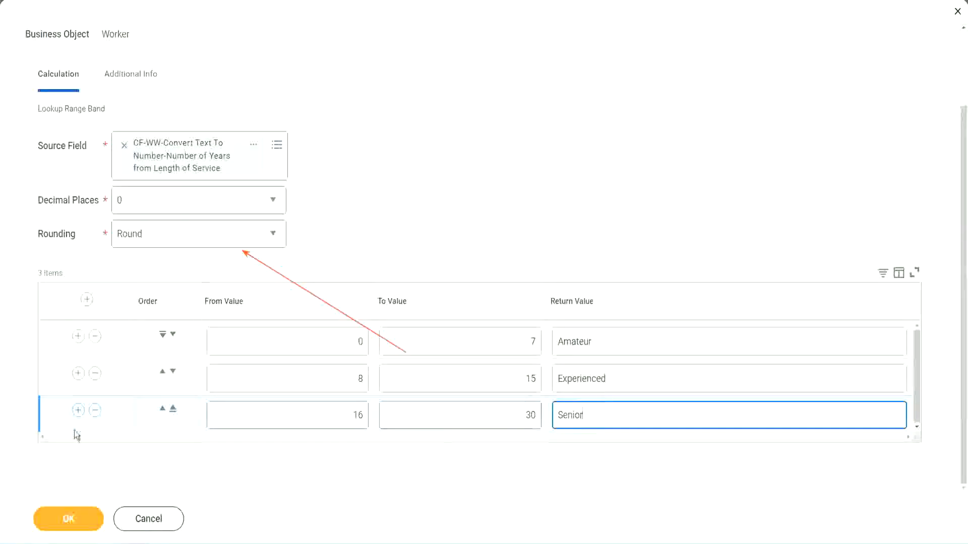
Add a fourth range band from 31 to 1000 with the return value "Legend"
{"action": "left_click", "coordinate": [79, 409]}
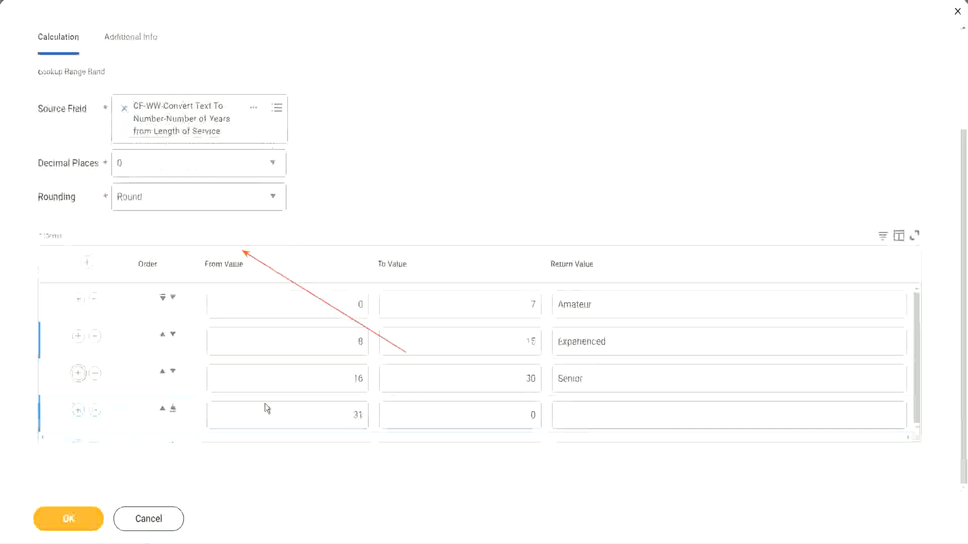
{"action": "double_click", "coordinate": [359, 414]}
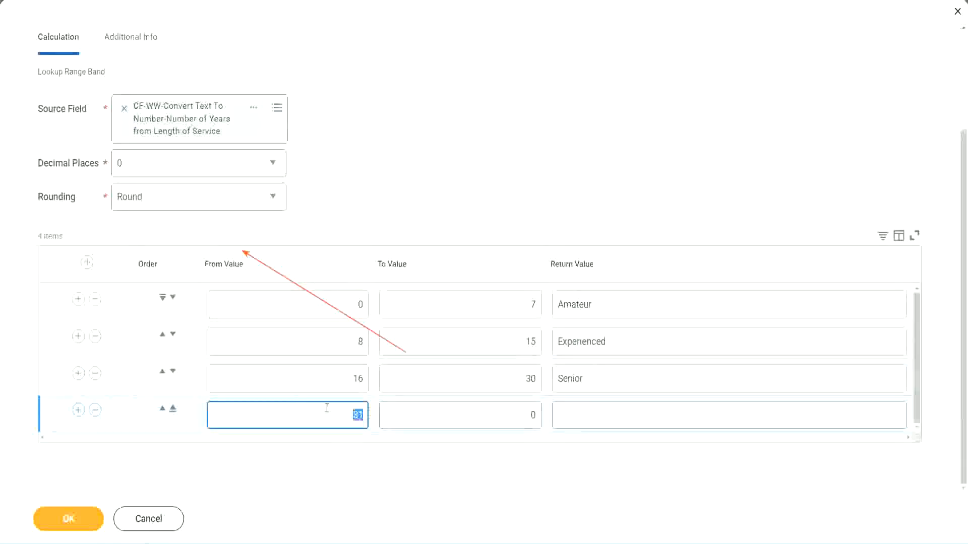
{"action": "left_click", "coordinate": [522, 415]}
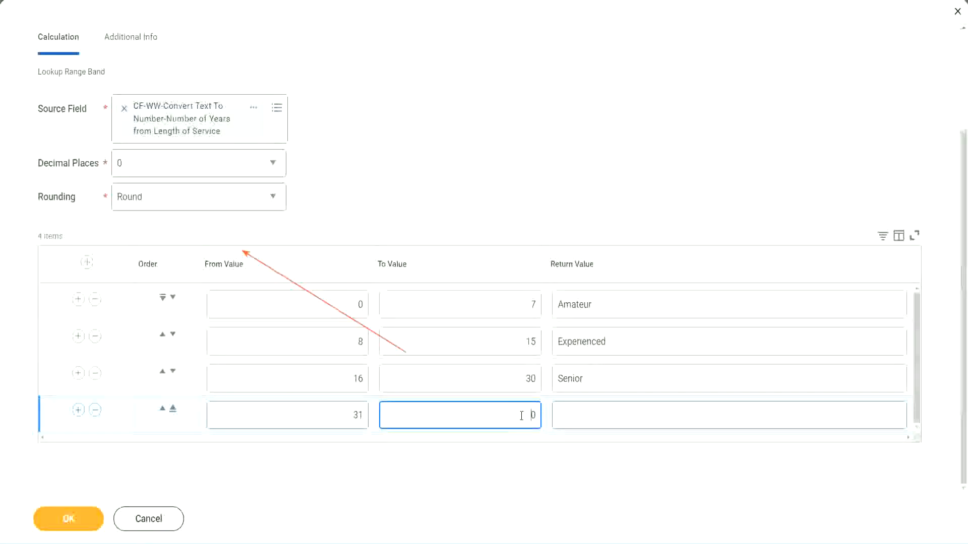
{"action": "type", "text": "1000"}
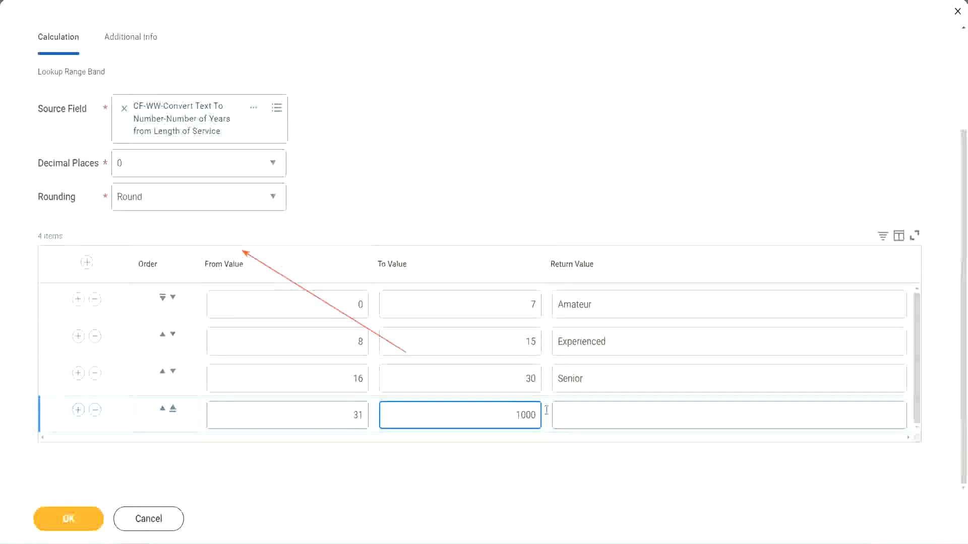
{"action": "left_click", "coordinate": [547, 411]}
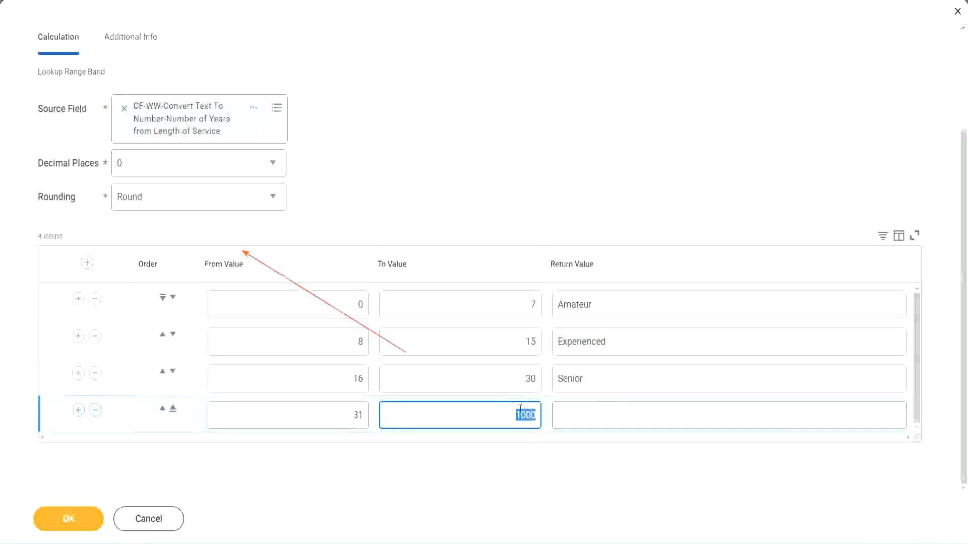
{"action": "left_click_drag", "start_coordinate": [507, 412], "coordinate": [542, 412]}
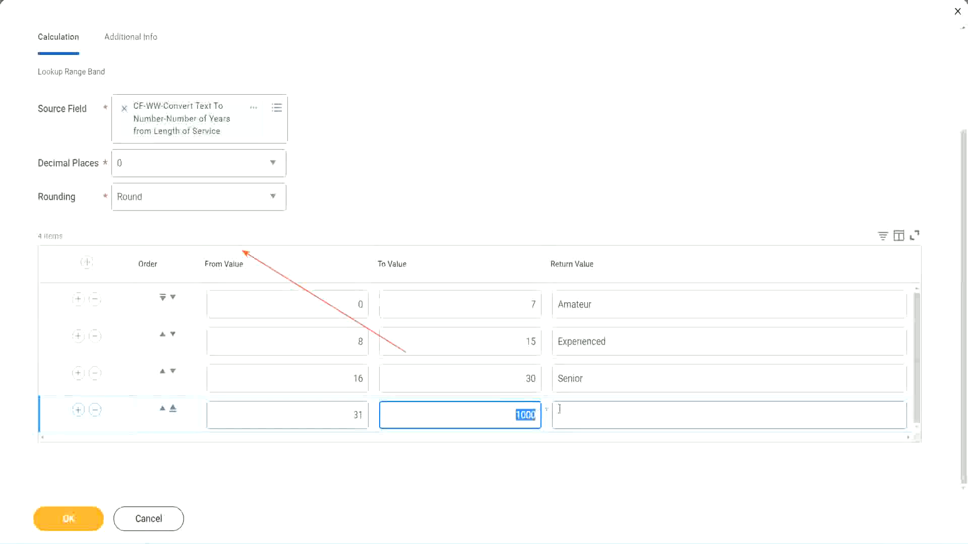
{"action": "left_click", "coordinate": [603, 415]}
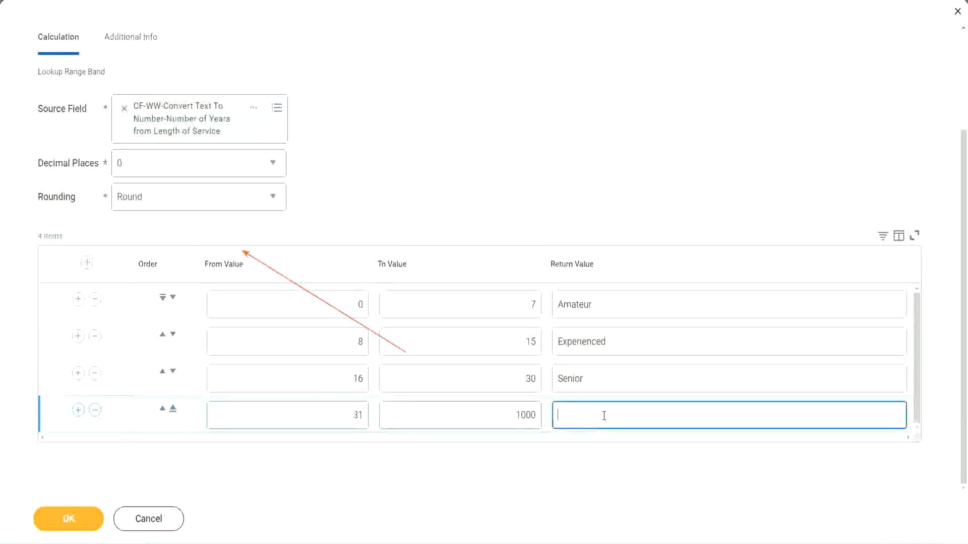
{"action": "type", "text": "Legend"}
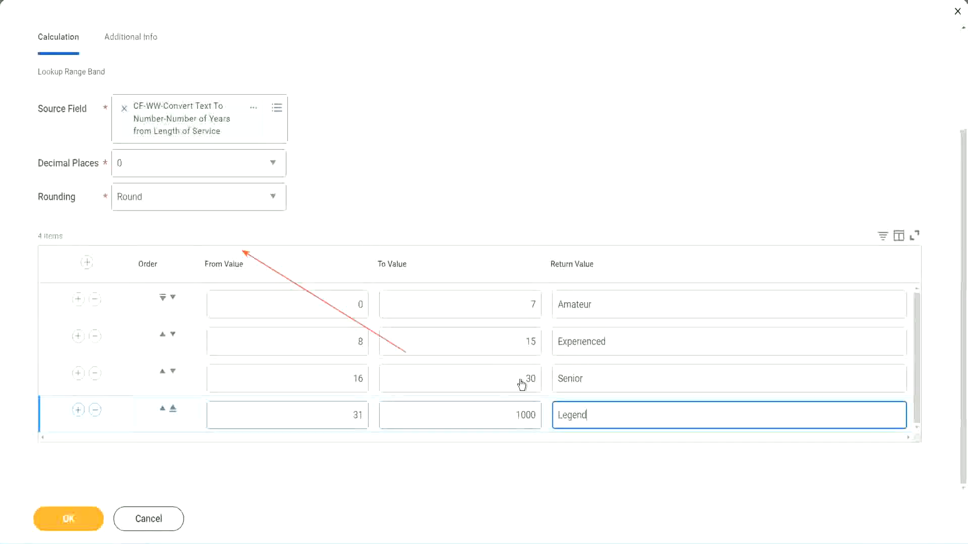
Review the range limits and return values of the experience bands, from Amateur through Legend
{"action": "left_click", "coordinate": [451, 166]}
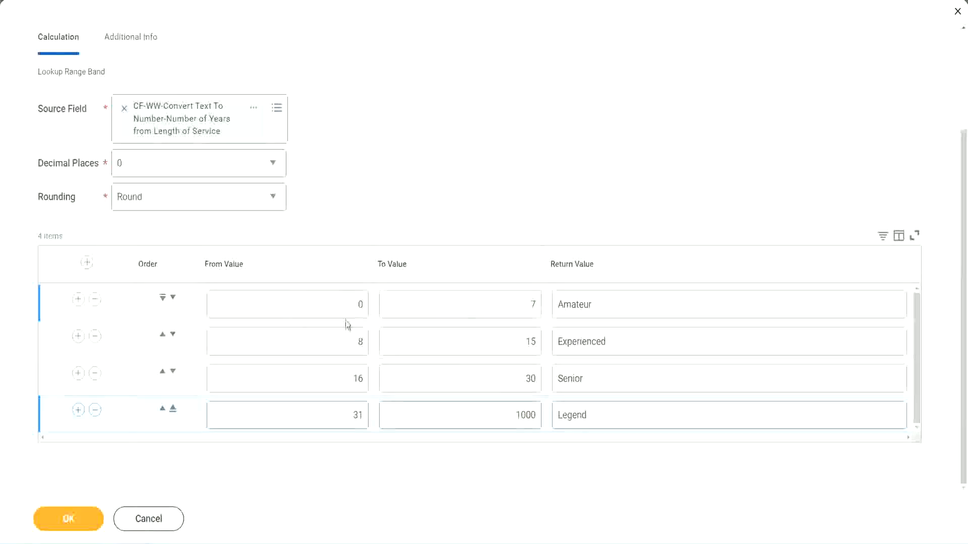
{"action": "double_click", "coordinate": [627, 303]}
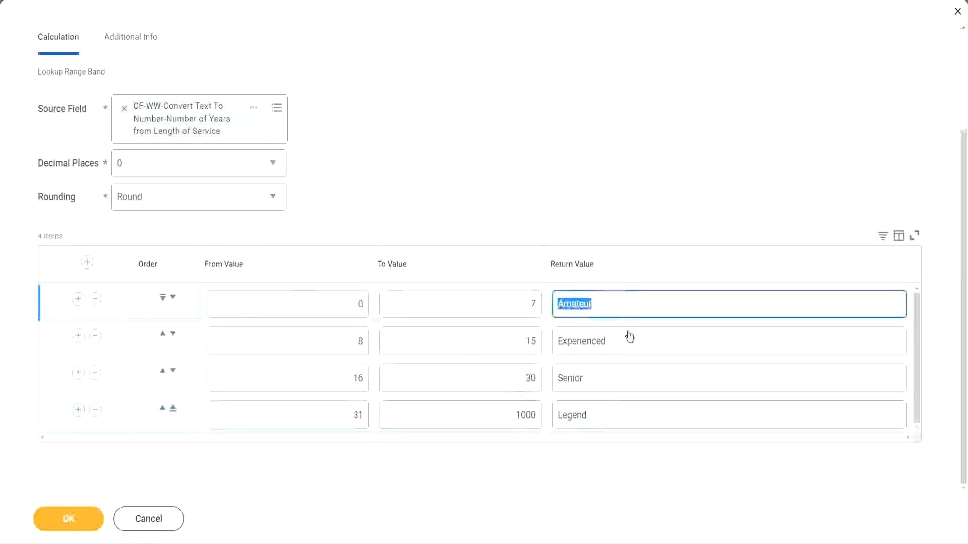
{"action": "double_click", "coordinate": [622, 347]}
{"action": "double_click", "coordinate": [612, 379]}
{"action": "double_click", "coordinate": [610, 415]}
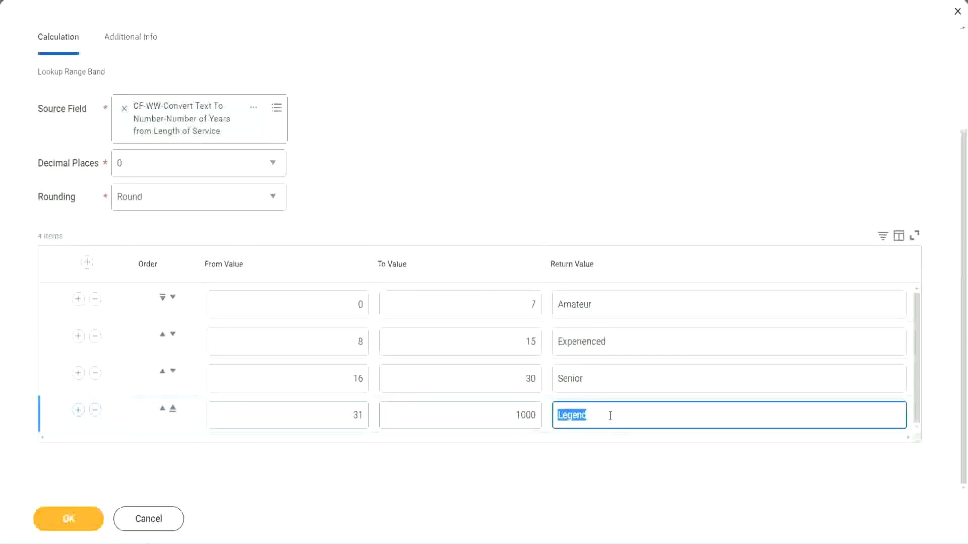
{"action": "double_click", "coordinate": [309, 305]}
{"action": "left_click", "coordinate": [496, 297]}
{"action": "left_click", "coordinate": [633, 308]}
{"action": "left_click", "coordinate": [625, 345]}
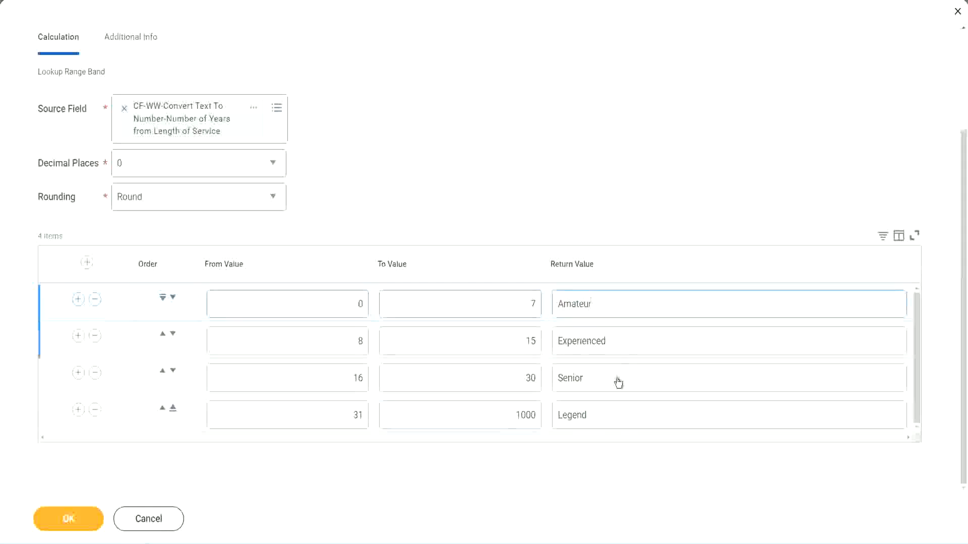
Save the calculated field with its four experience bands and copy the text of the saved field's name
{"action": "left_click", "coordinate": [617, 382]}
{"action": "left_click", "coordinate": [608, 412]}
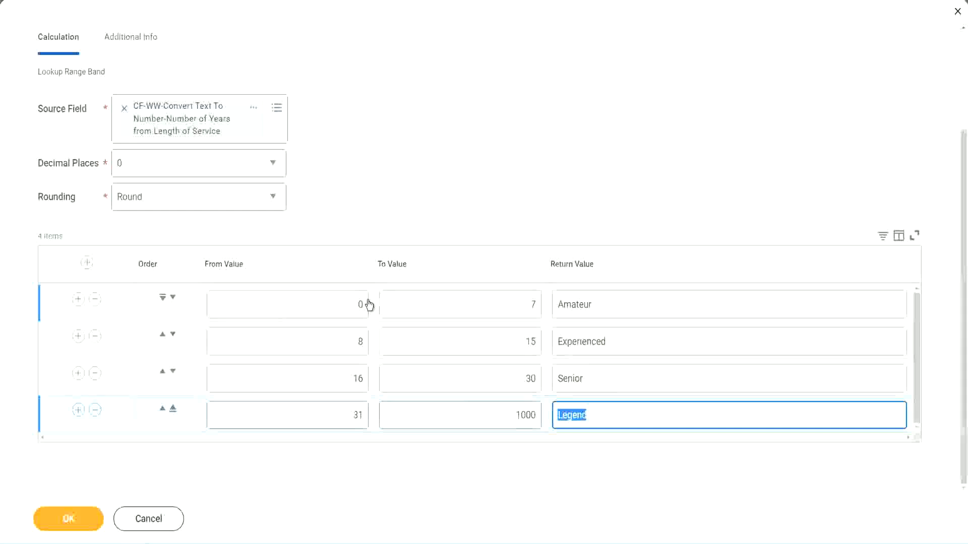
{"action": "left_click", "coordinate": [469, 248]}
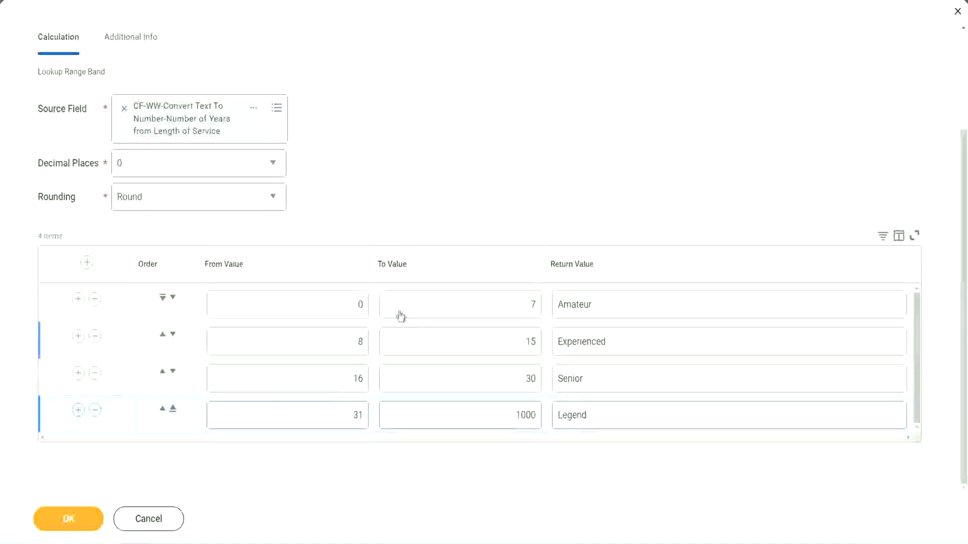
{"action": "left_click", "coordinate": [67, 518]}
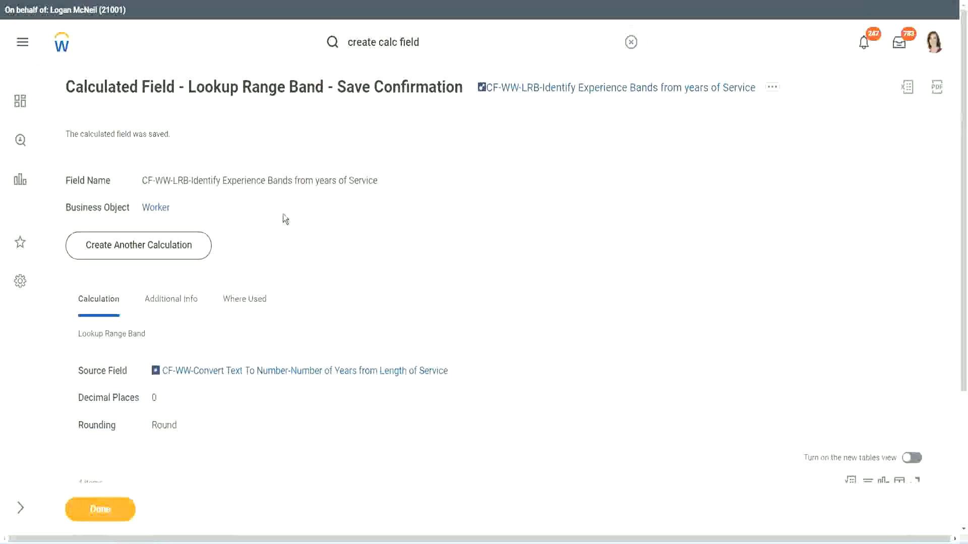
{"action": "right_click", "coordinate": [562, 90]}
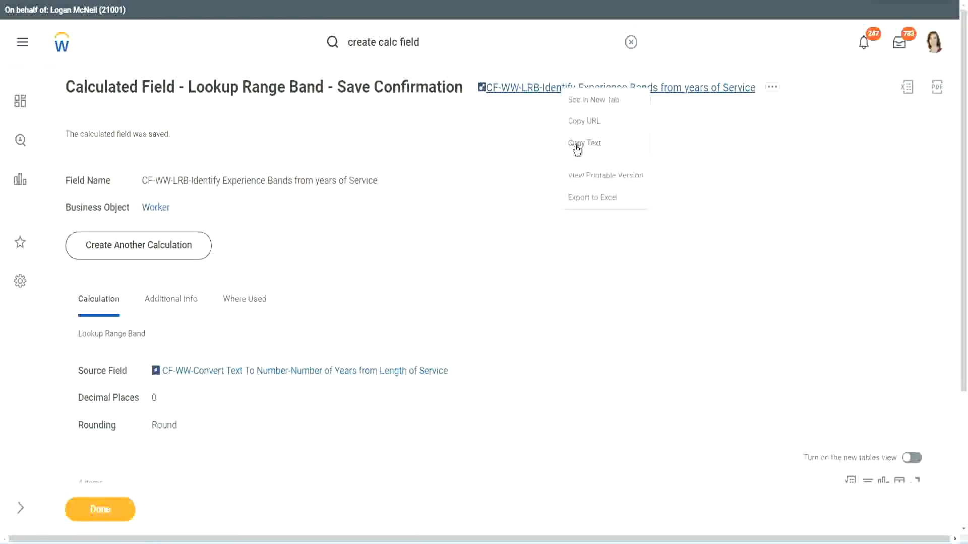
{"action": "left_click", "coordinate": [575, 146]}
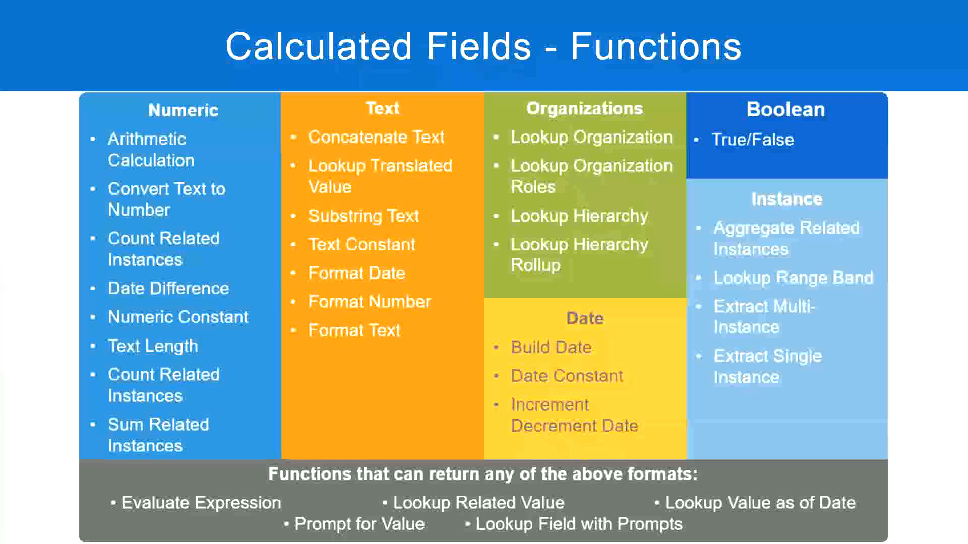
Switch to the Notepad++ notes and add "10,000 USD" on a new line a few lines below the Eval Expression notes
{"action": "key", "text": "alt+Tab"}
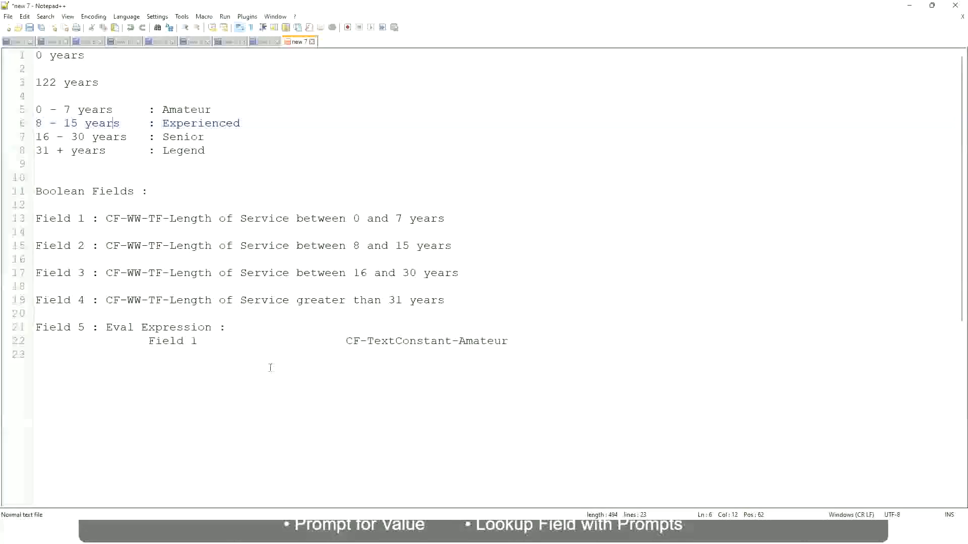
{"action": "left_click", "coordinate": [270, 367]}
{"action": "key", "text": "Return"}
{"action": "key", "text": "Return"}
{"action": "key", "text": "Return"}
{"action": "key", "text": "Home"}
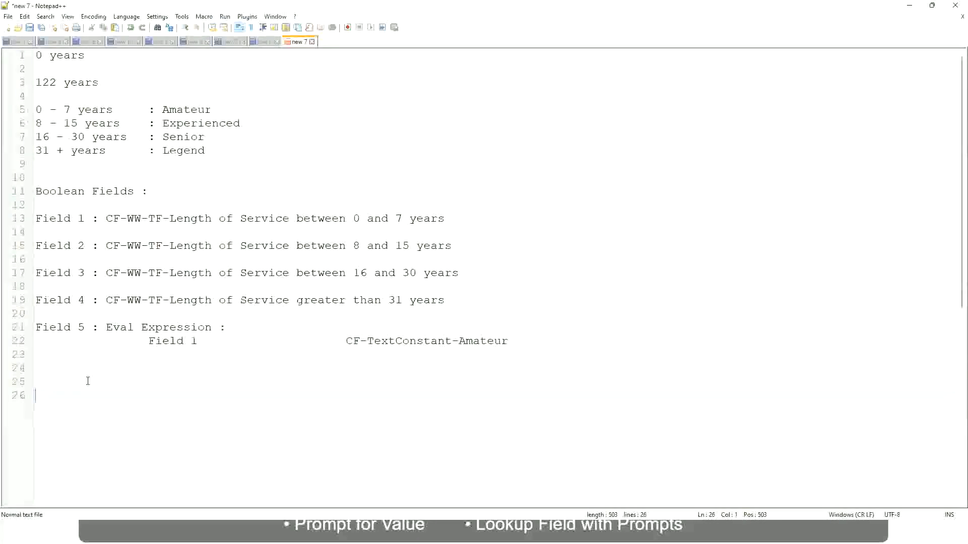
{"action": "type", "text": "10,000 USD"}
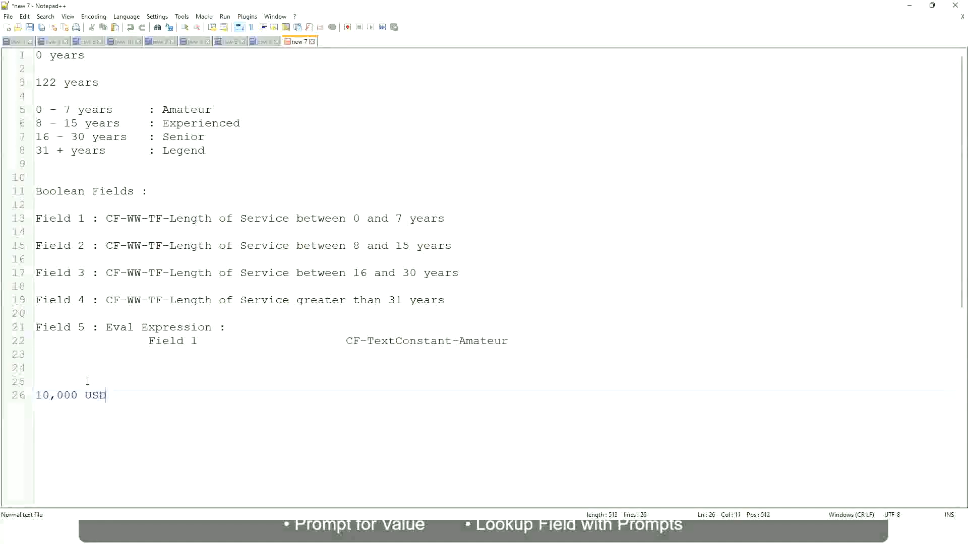
Add "1,000,000 USD" as the upper amount on the same line, spaced well apart from 10,000 USD
{"action": "key", "text": "Tab"}
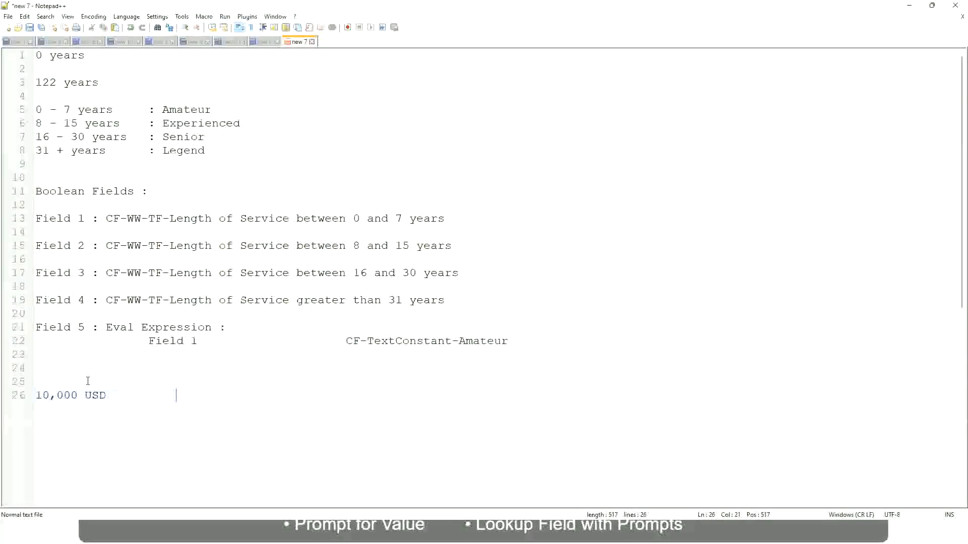
{"action": "type", "text": "1,000,000"}
{"action": "key", "text": "Left"}
{"action": "key", "text": "Left"}
{"action": "key", "text": "Left"}
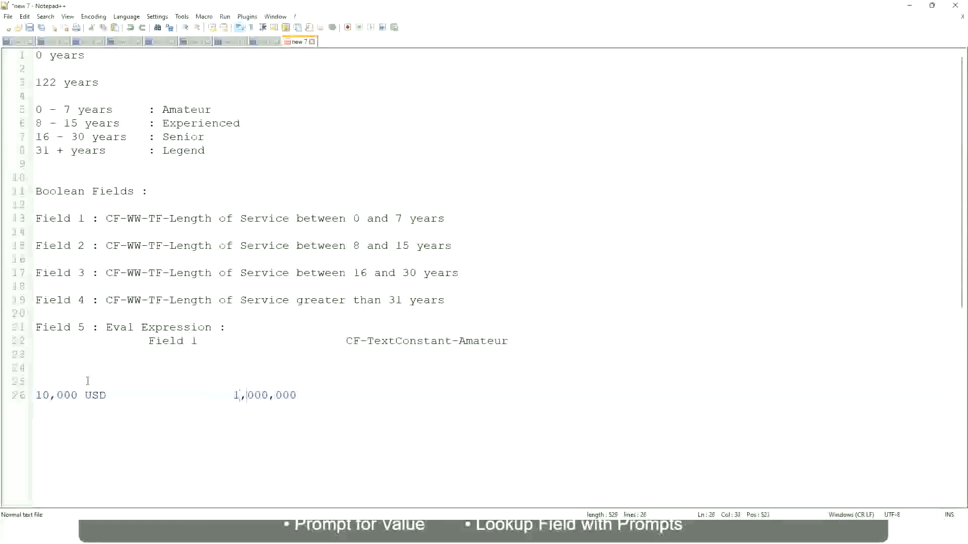
{"action": "key", "text": "End"}
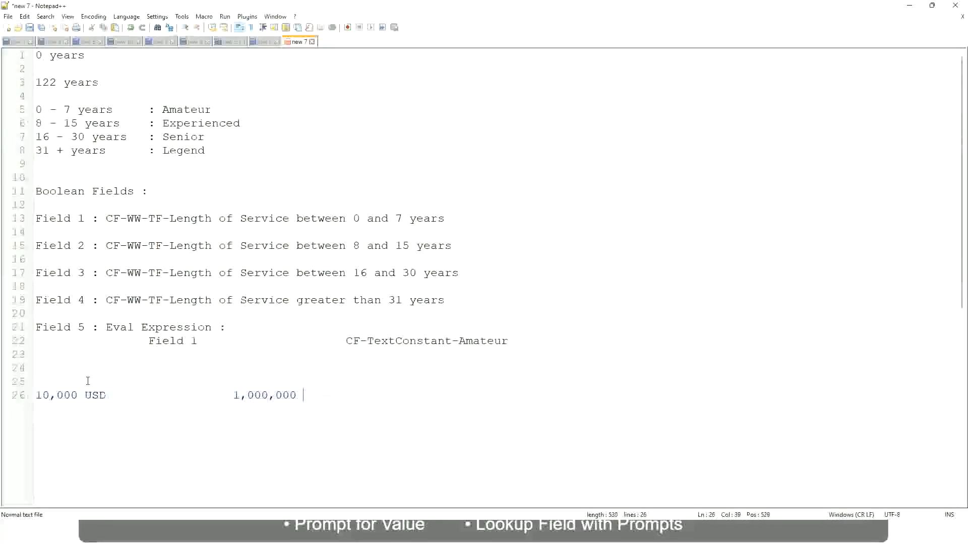
{"action": "type", "text": "USD"}
Leave a blank line under the USD amounts and write the first band as "10 - 50,000 : Low"
{"action": "key", "text": "Return"}
{"action": "key", "text": "Return"}
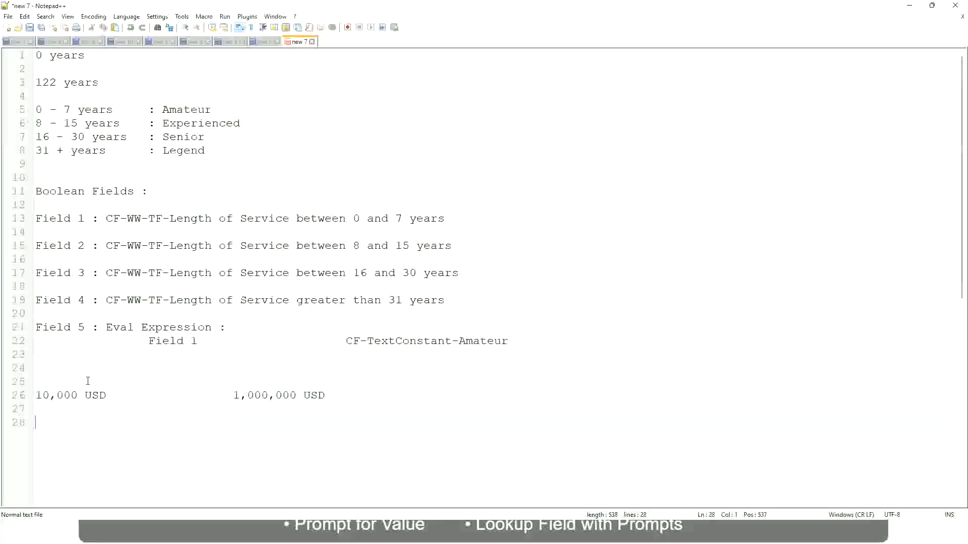
{"action": "type", "text": "10 - 50,000             : Low"}
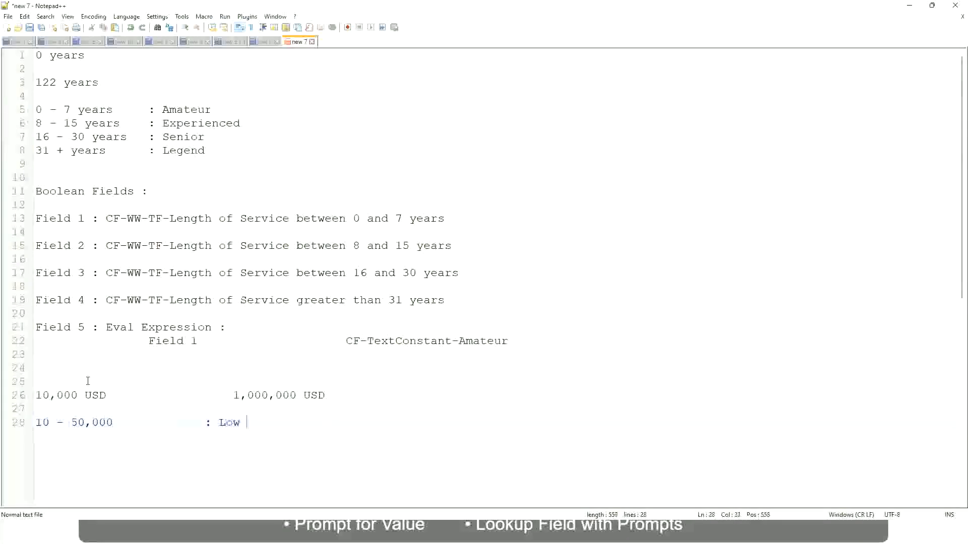
Write the second amount band, "50,001 - 150,000 : Medium", directly below the Low band, aligning its label
{"action": "key", "text": "Return"}
{"action": "key", "text": "Return"}
{"action": "key", "text": "Up"}
{"action": "type", "text": "5"}
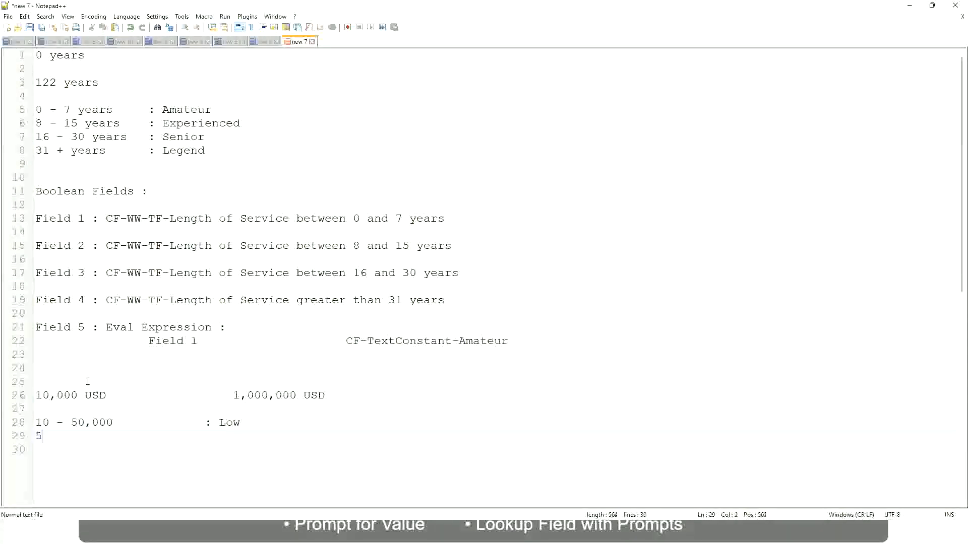
{"action": "type", "text": "0,001 - 150,000"}
{"action": "key", "text": "Tab"}
{"action": "key", "text": "Tab"}
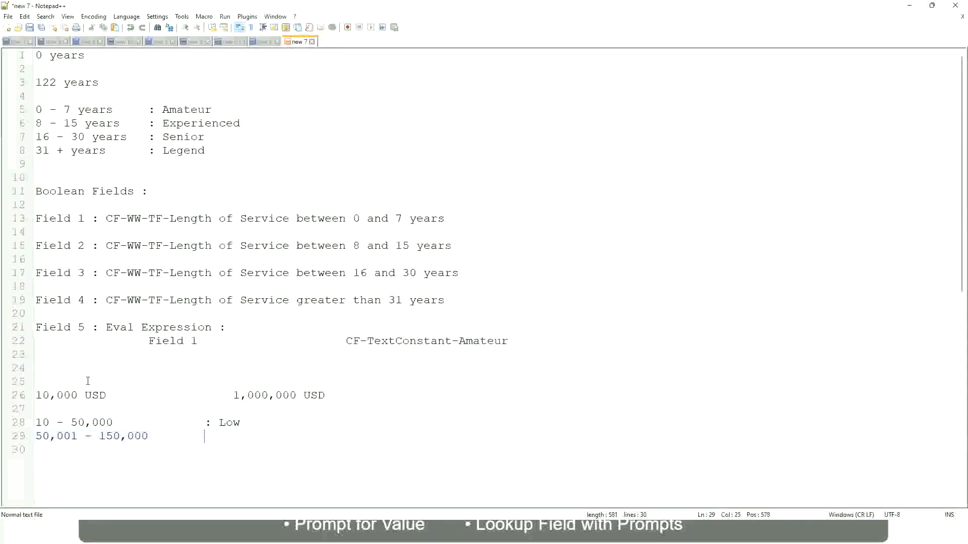
{"action": "type", "text": ": Medium"}
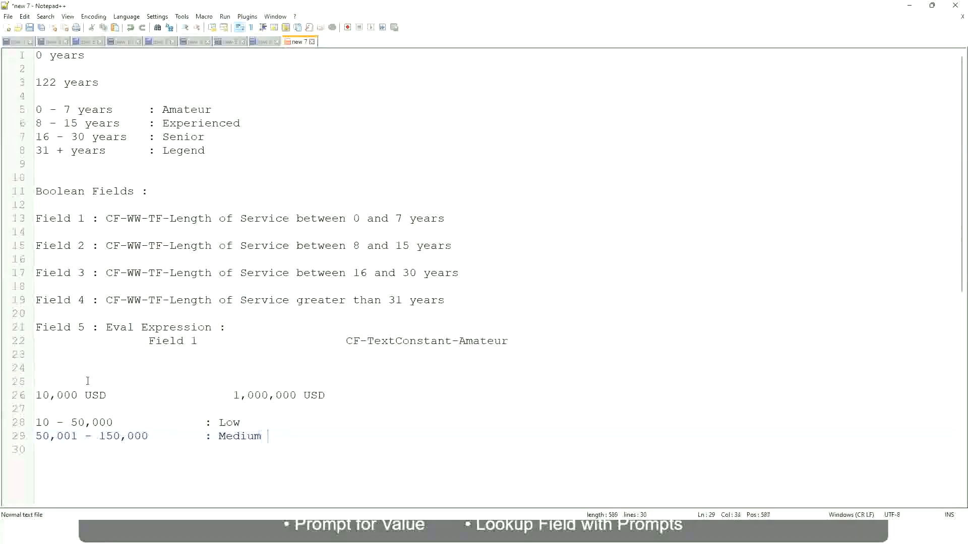
Write the third amount band, "> 150,000 : High", below the Medium band with its label aligned
{"action": "key", "text": "Return"}
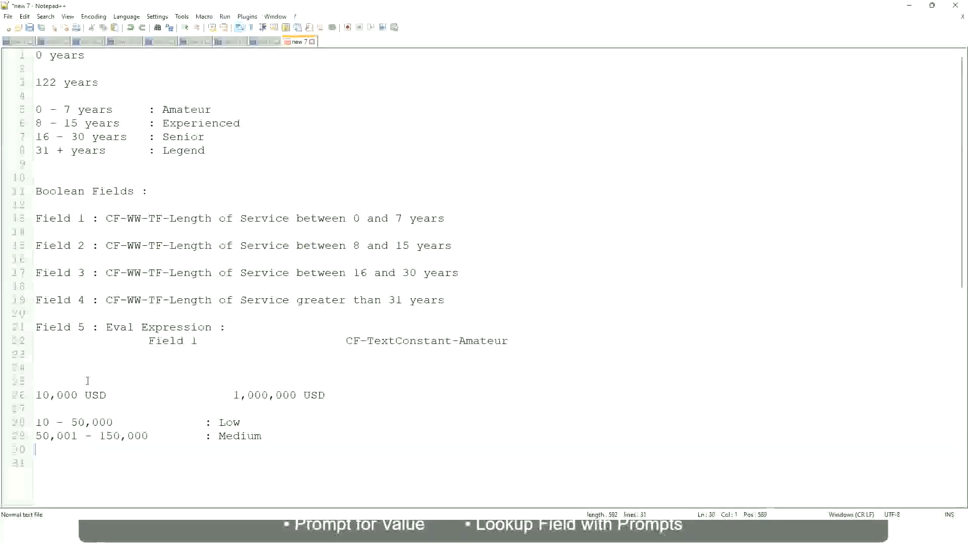
{"action": "type", "text": "> 1"}
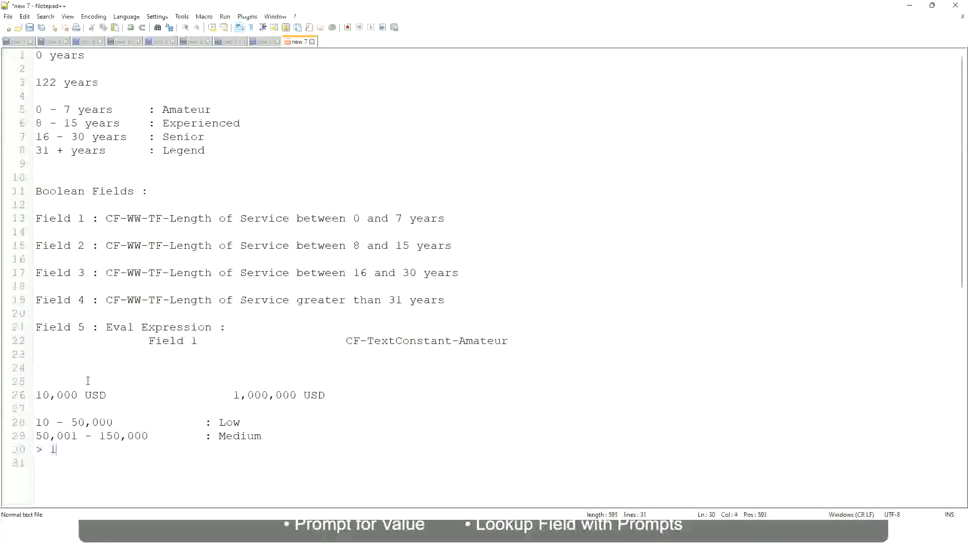
{"action": "type", "text": "50,000"}
{"action": "key", "text": "Tab"}
{"action": "key", "text": "Tab"}
{"action": "key", "text": "Tab"}
{"action": "type", "text": ": High"}
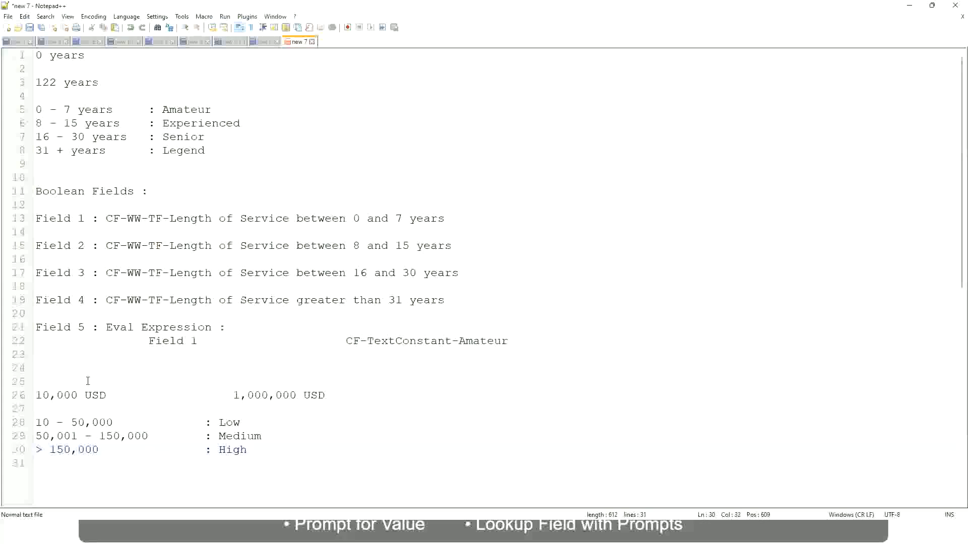
Review the lower and upper USD amounts against the Low, Medium and High bands in the notes
{"action": "left_click", "coordinate": [30, 395]}
{"action": "left_click", "coordinate": [29, 395]}
{"action": "left_click", "coordinate": [39, 395]}
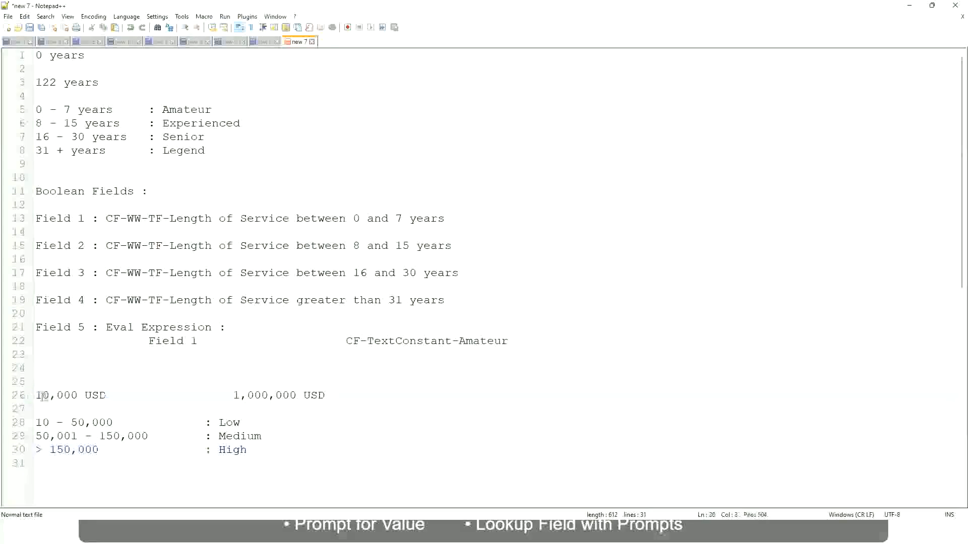
{"action": "double_click", "coordinate": [288, 395]}
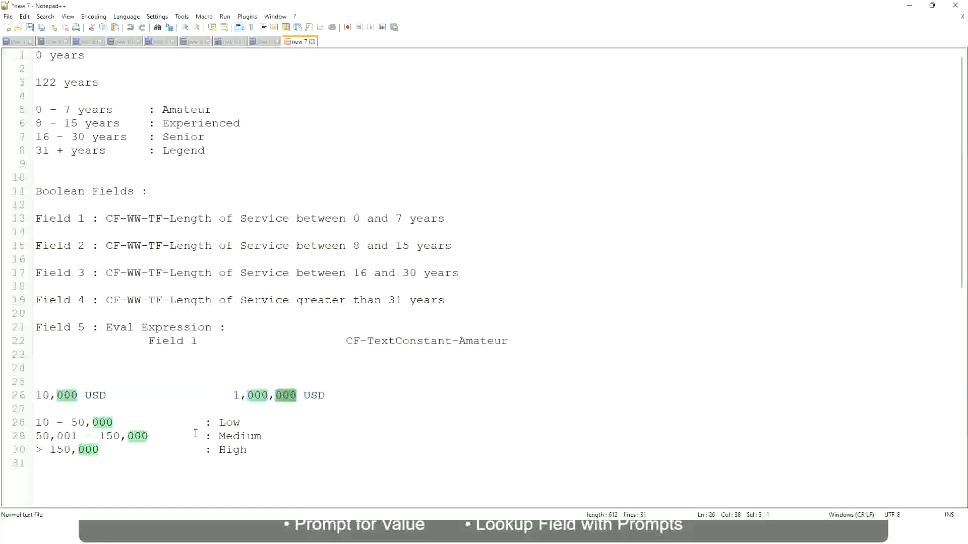
{"action": "left_click", "coordinate": [176, 436]}
{"action": "left_click", "coordinate": [30, 395]}
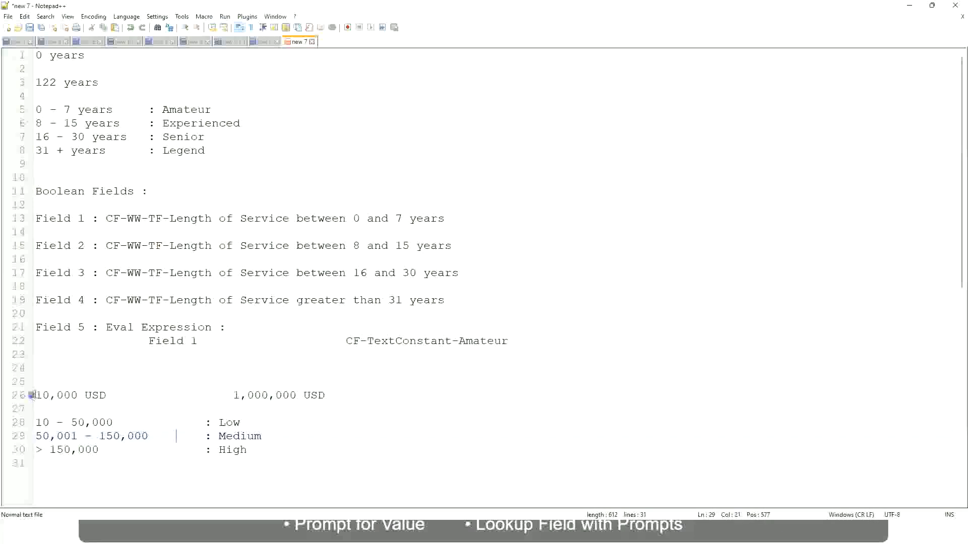
{"action": "left_click", "coordinate": [298, 397]}
{"action": "left_click", "coordinate": [234, 422]}
{"action": "left_click", "coordinate": [233, 452]}
{"action": "left_click", "coordinate": [249, 448]}
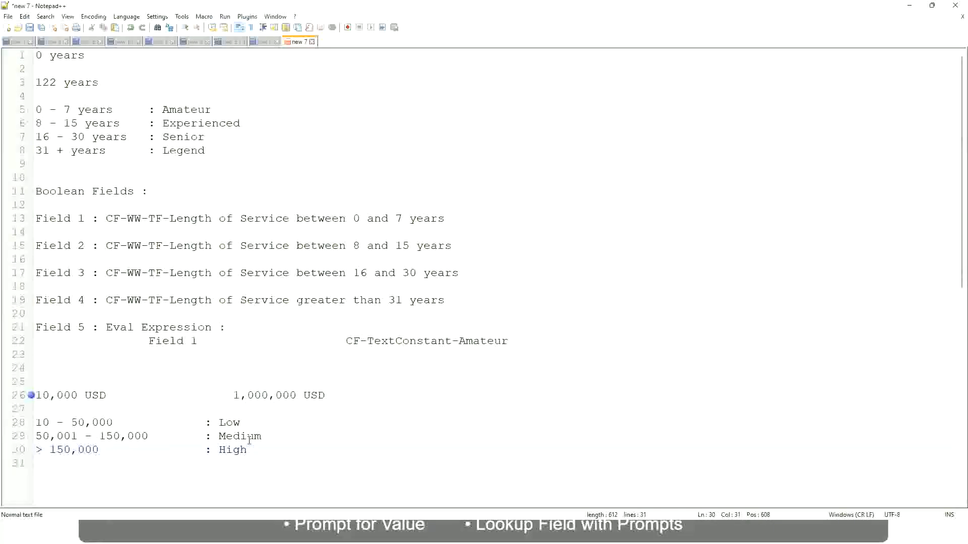